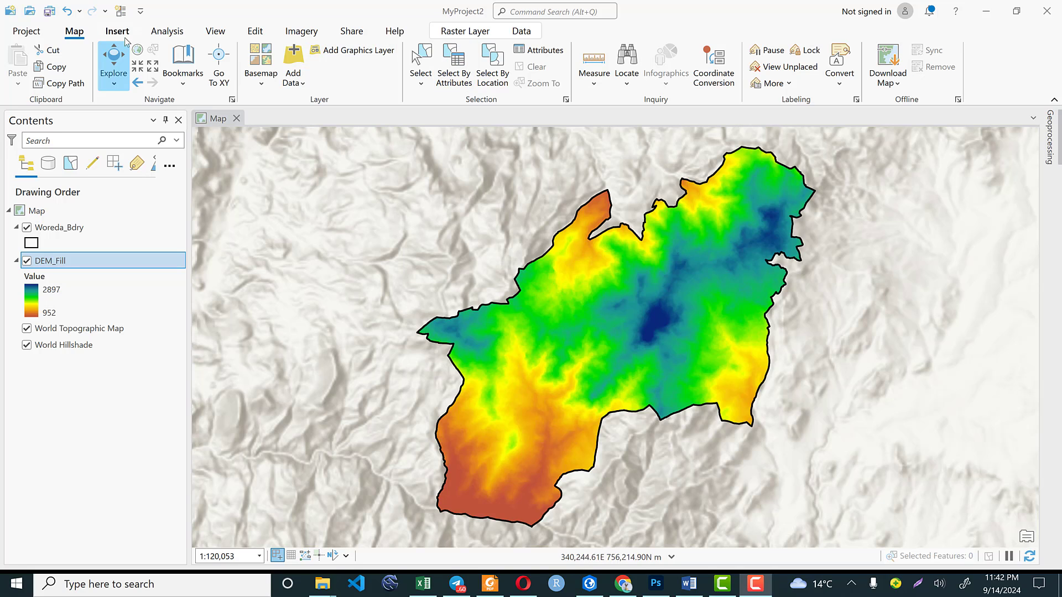
Open the Geoprocessing tools with the full list of toolboxes
click(177, 35)
click(176, 34)
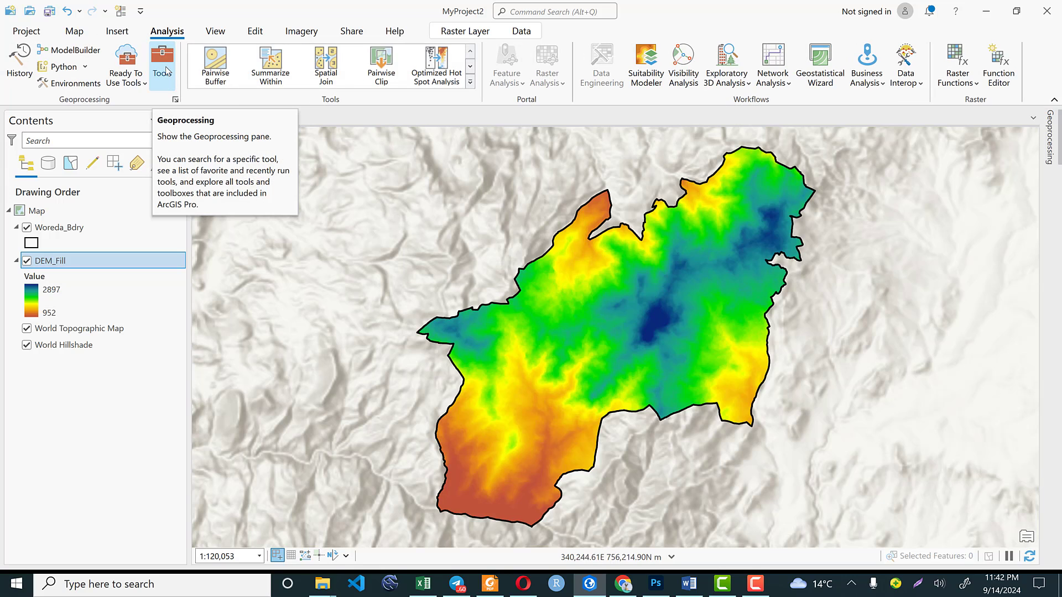
click(213, 33)
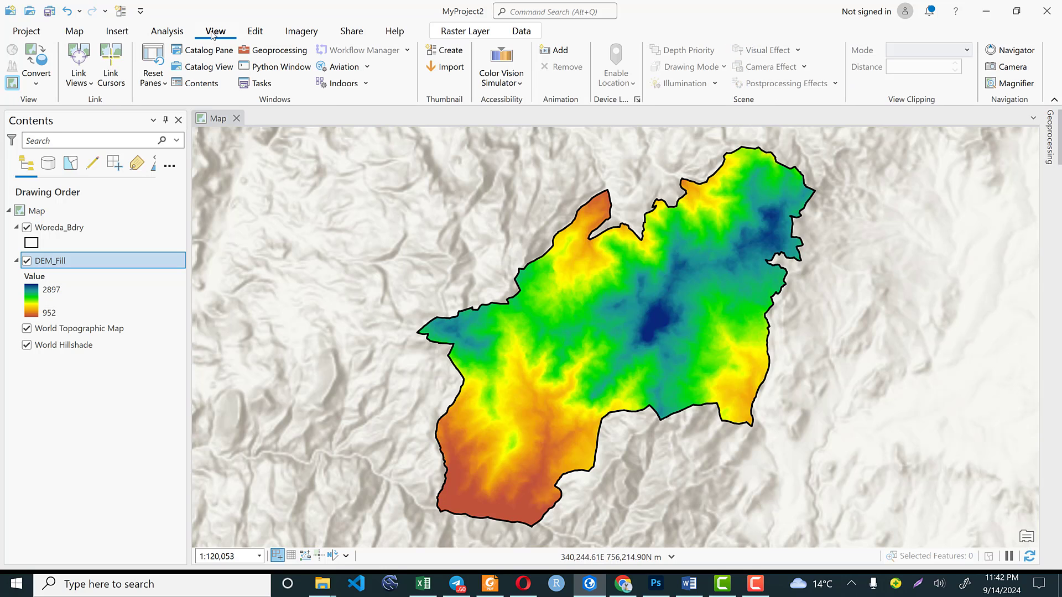
click(275, 54)
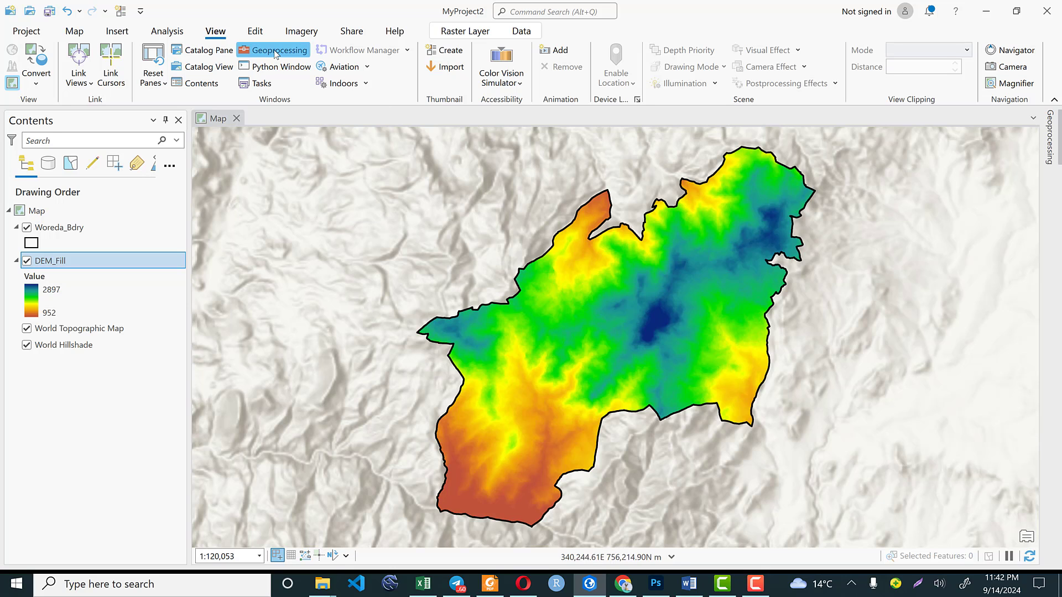
click(1056, 136)
click(1056, 136)
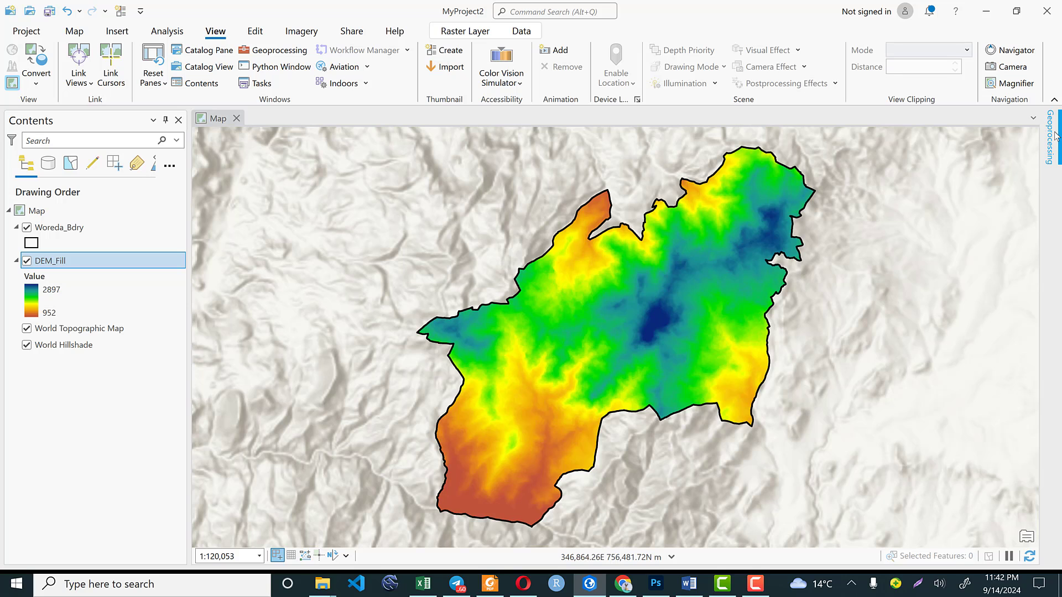
click(1056, 136)
Collapse the Reclass toolset and the Spatial Analyst Tools toolbox
click(888, 369)
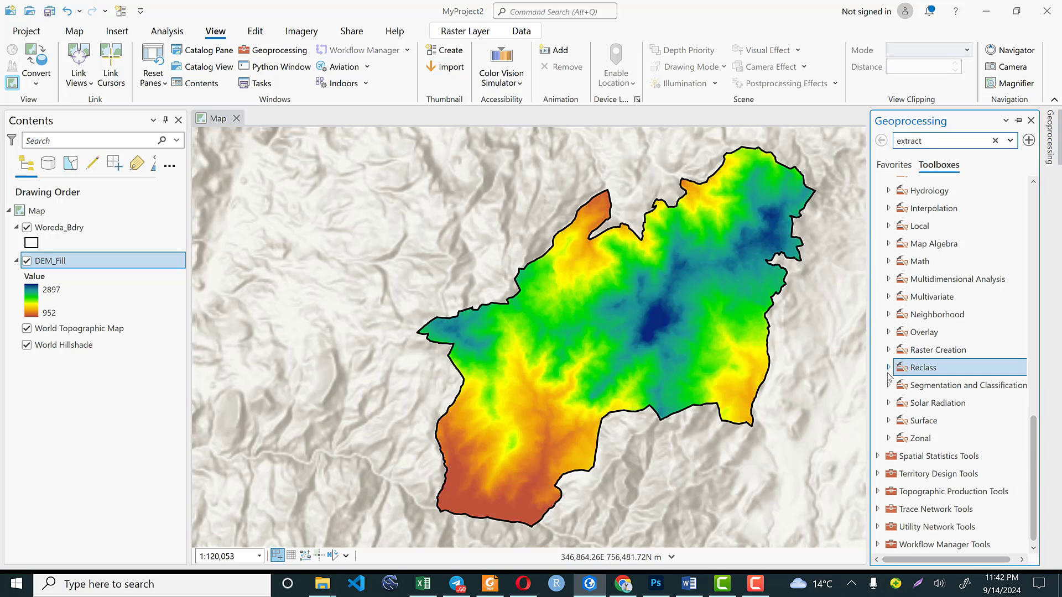
scroll(881, 322, up, 3)
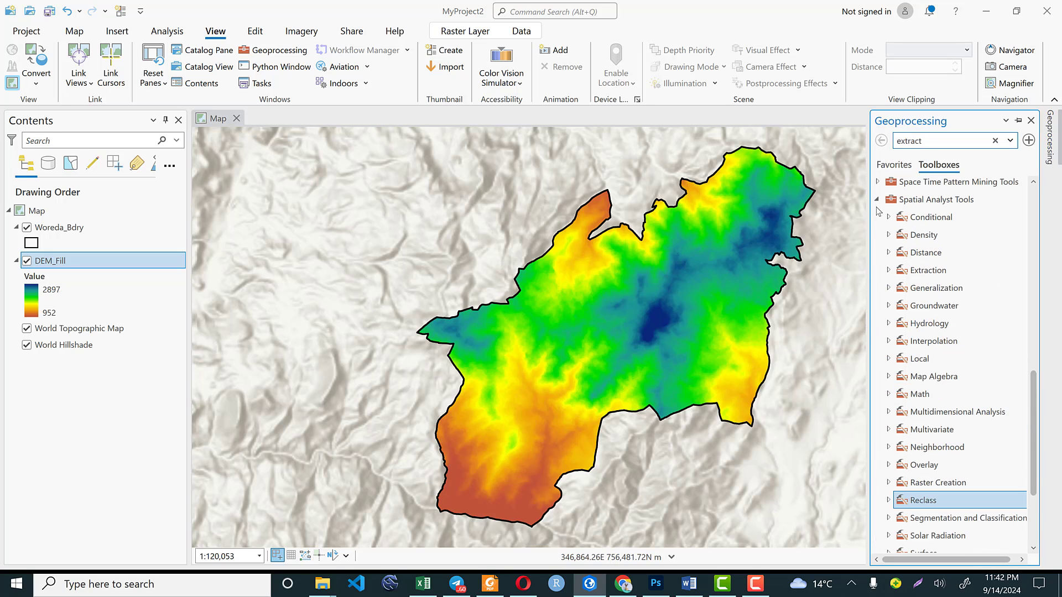
click(877, 204)
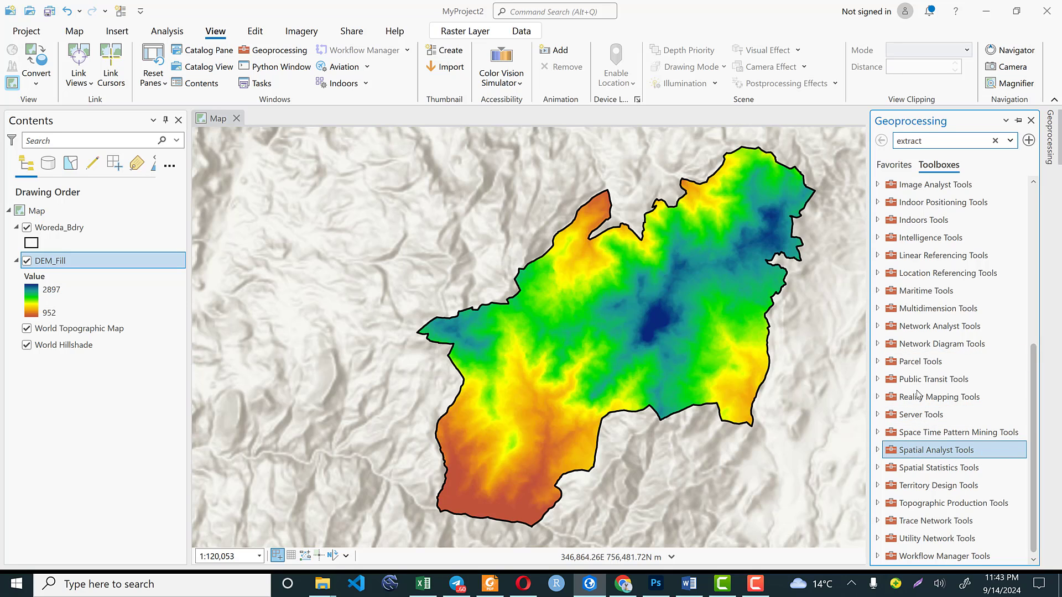
Open the Aspect tool from the Surface toolset of Spatial Analyst Tools
click(878, 450)
scroll(929, 429, down, 2)
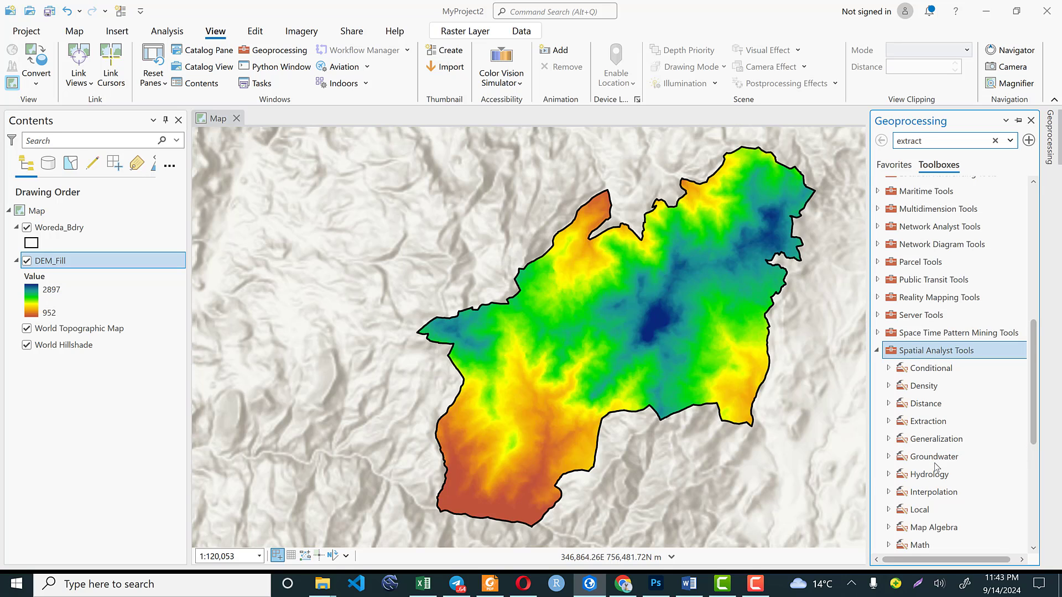
scroll(929, 436, down, 4)
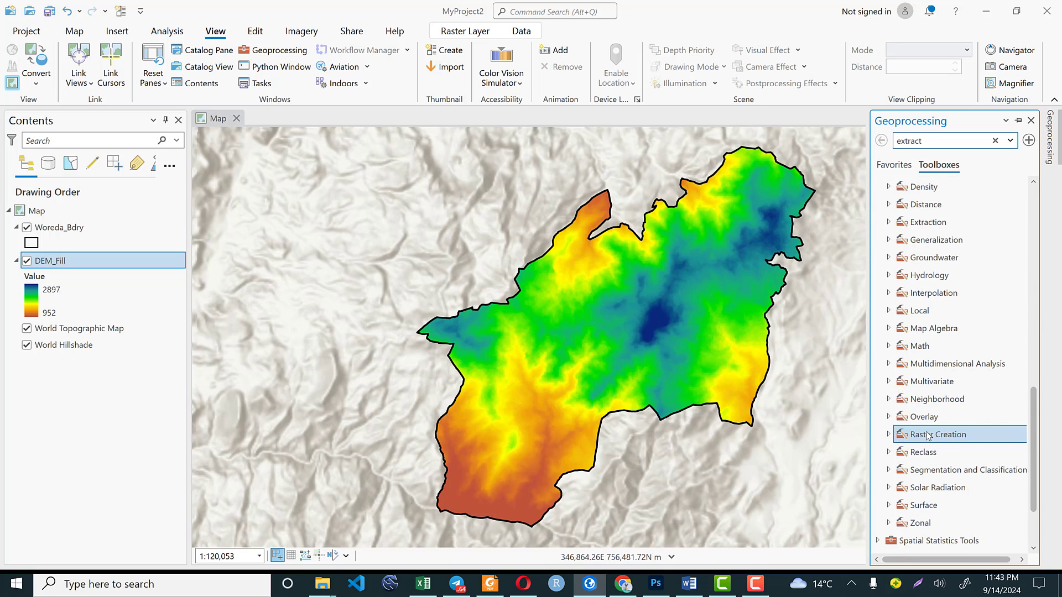
double_click(900, 507)
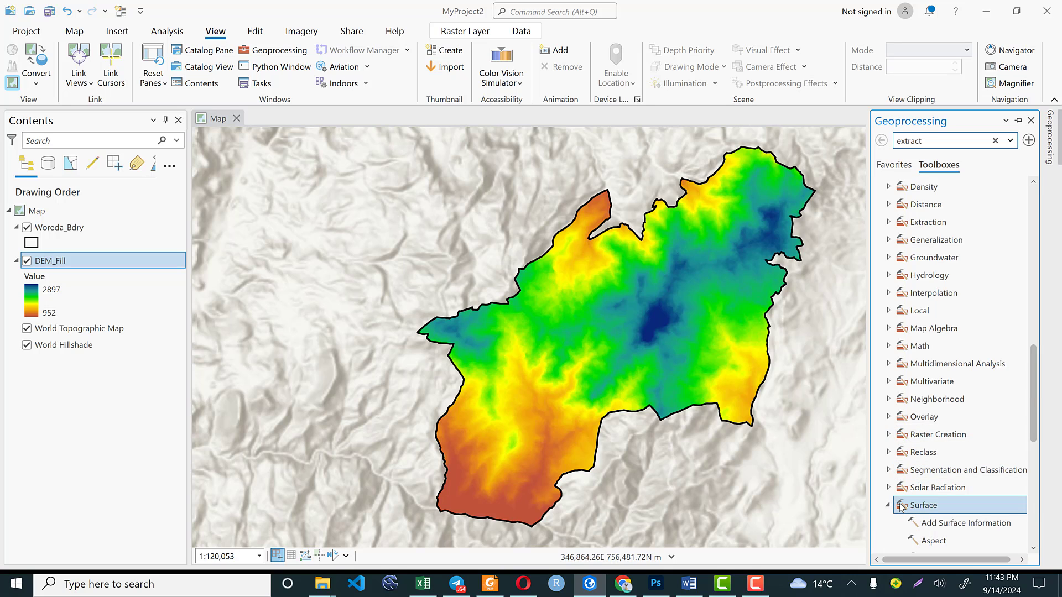
scroll(937, 358, down, 1)
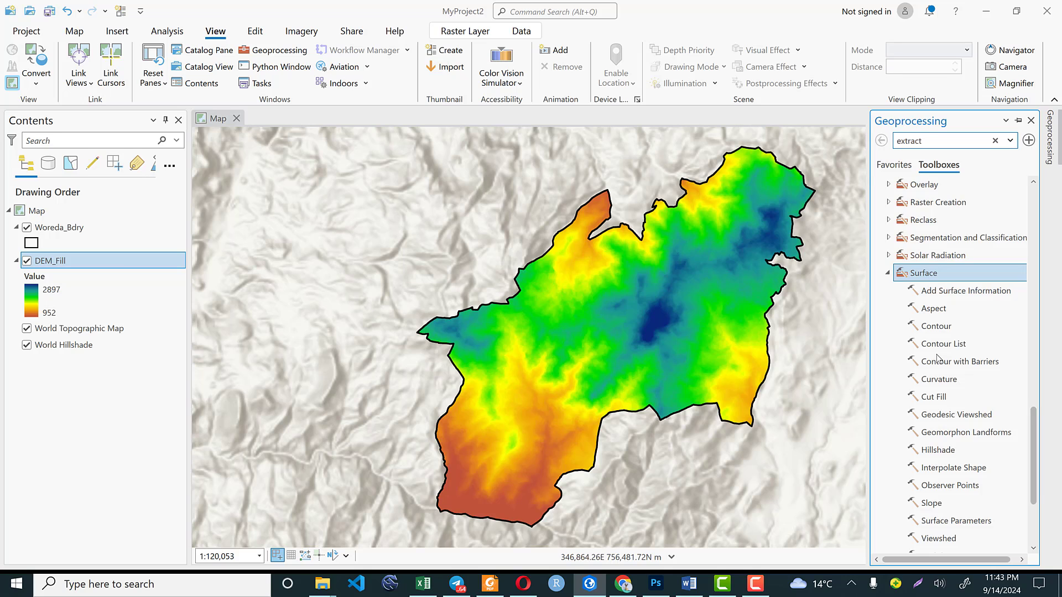
click(940, 343)
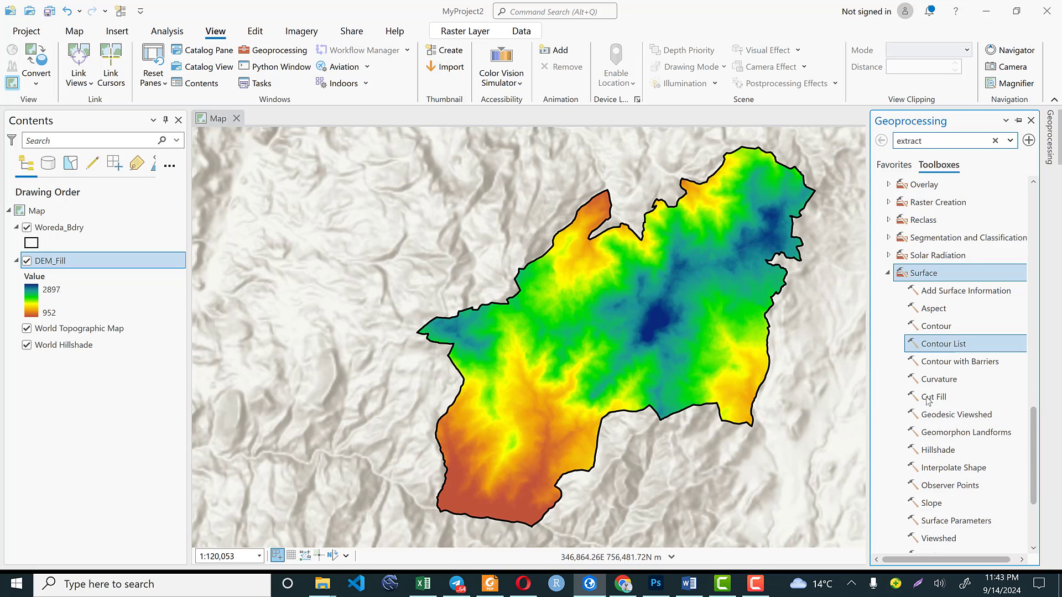
click(943, 310)
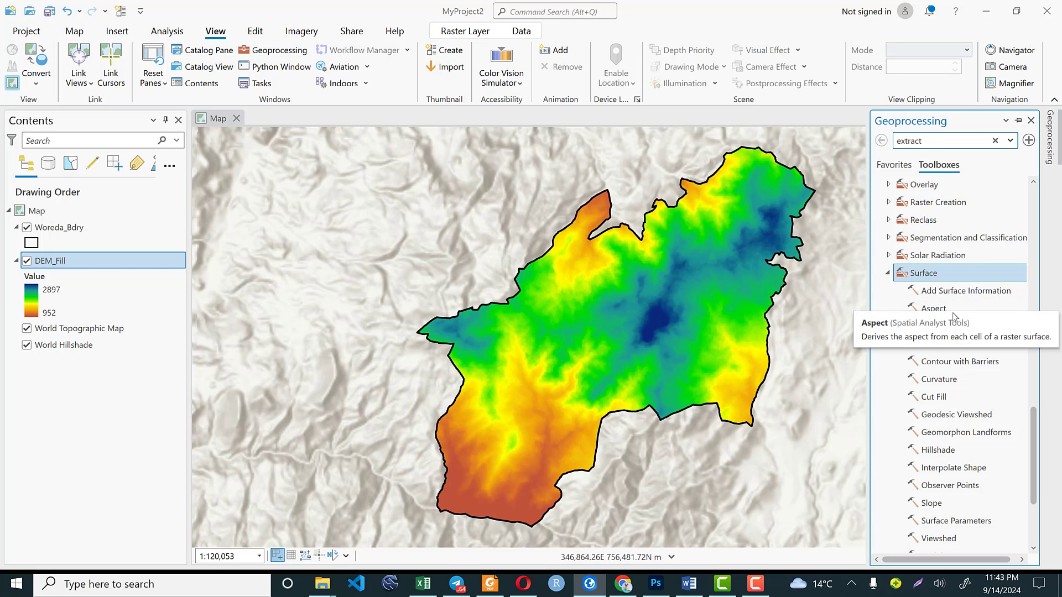
double_click(945, 308)
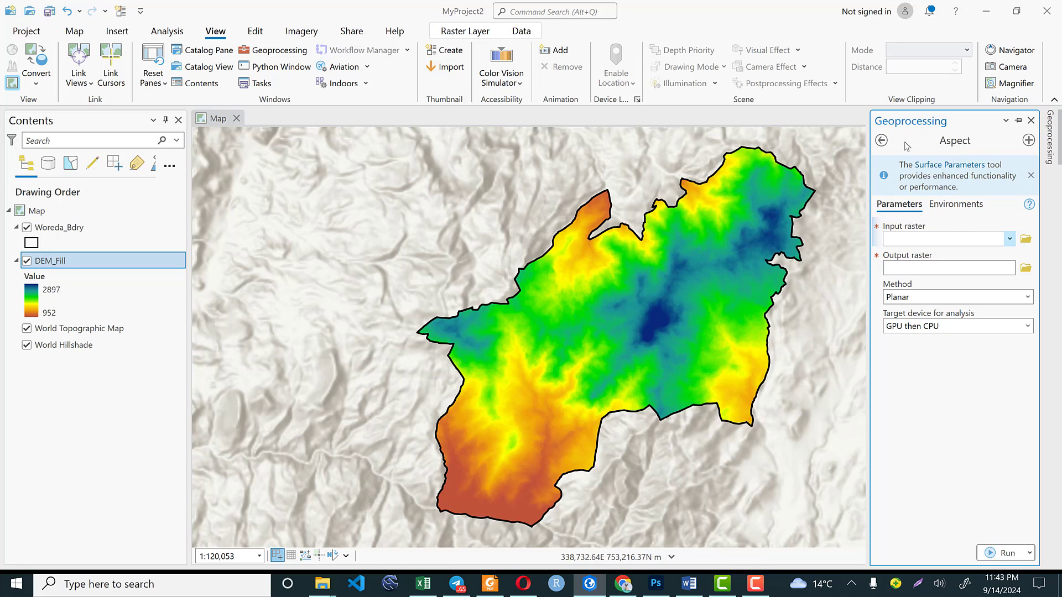
Run Aspect on the DEM_Fill raster, saving the output raster as Aspect in InputData.gdb
click(923, 234)
click(1009, 239)
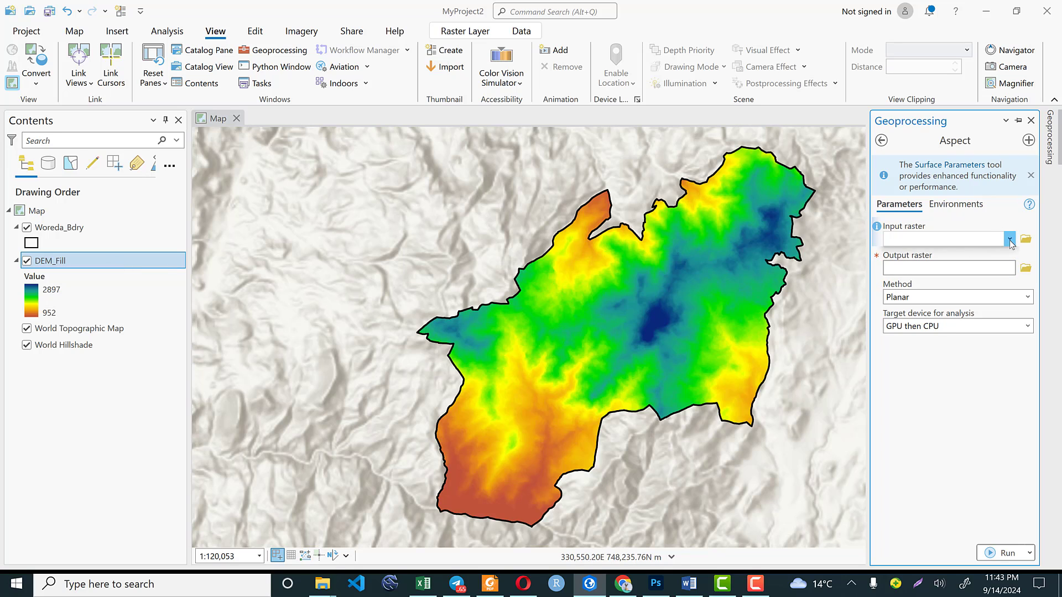
click(914, 259)
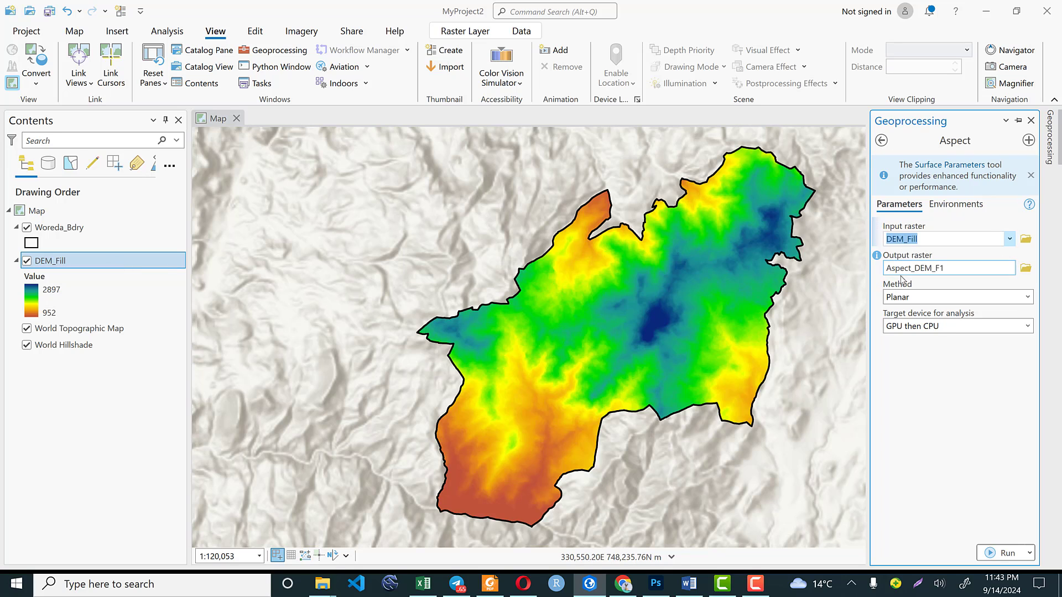
click(1026, 270)
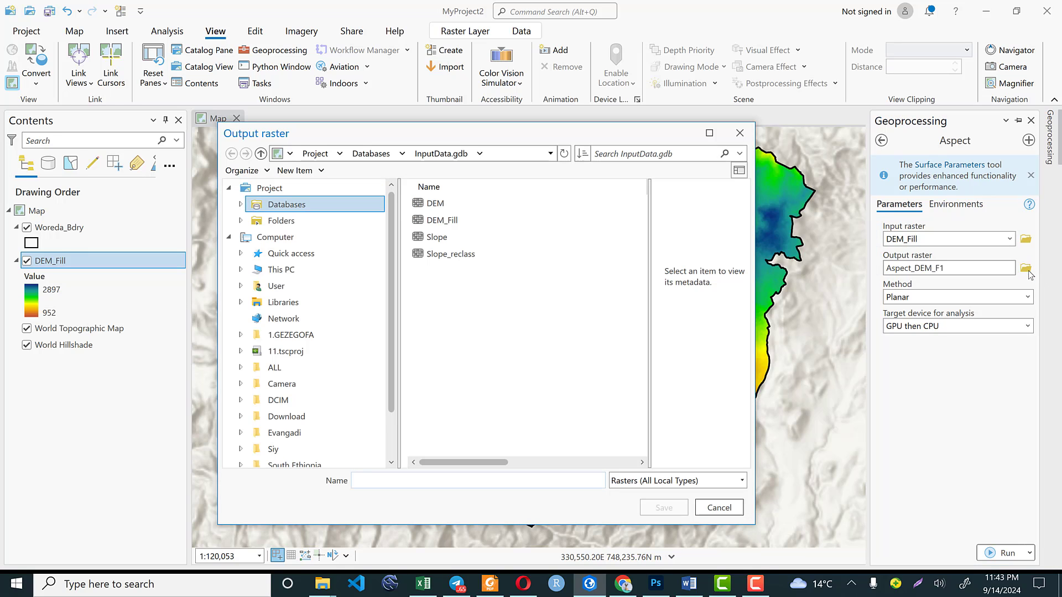
click(377, 479)
text(Aspec)
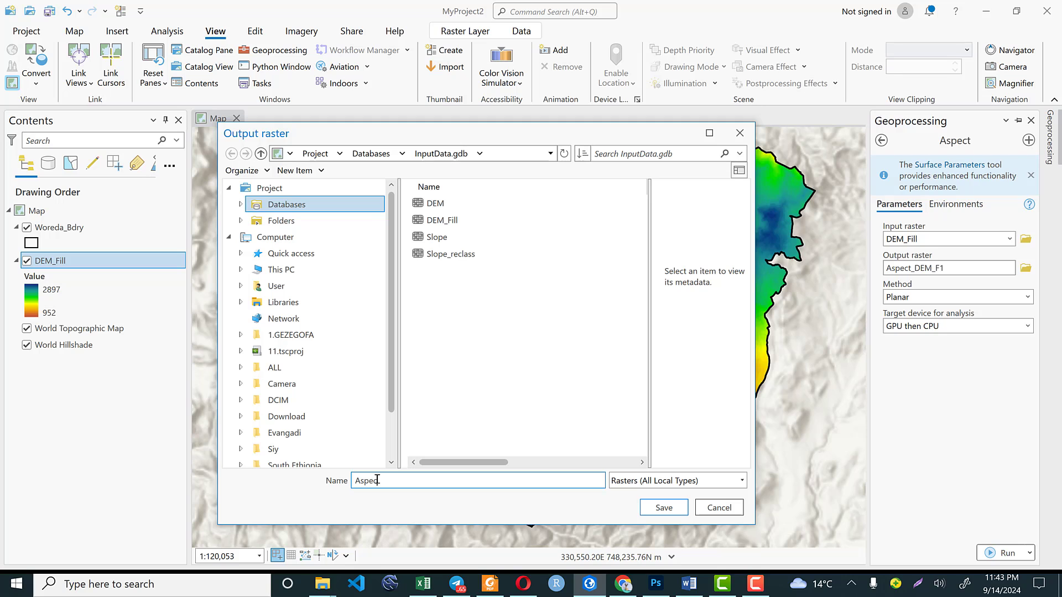
text(t)
click(663, 509)
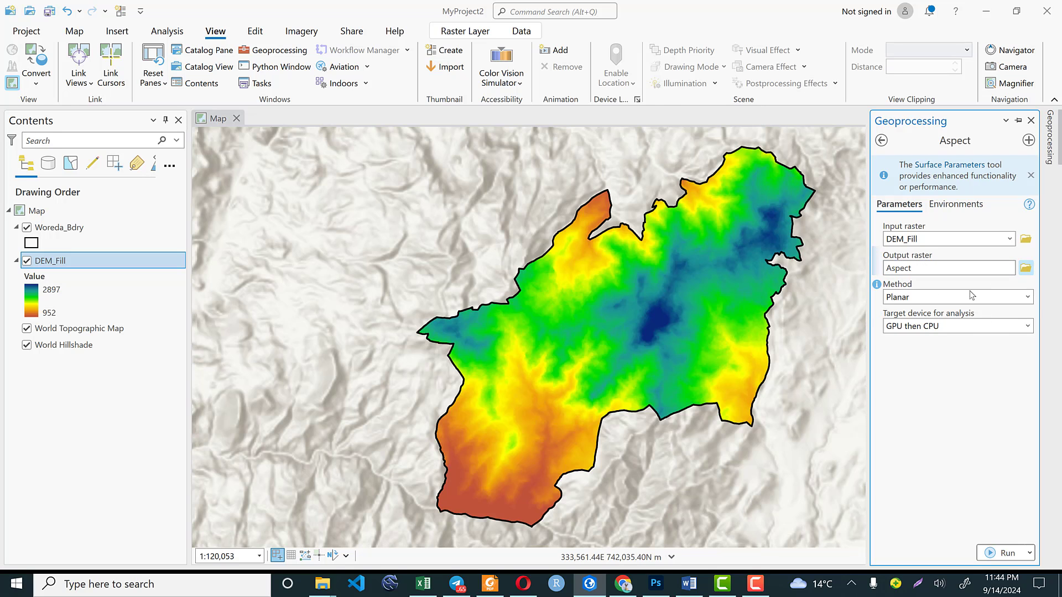
click(1001, 560)
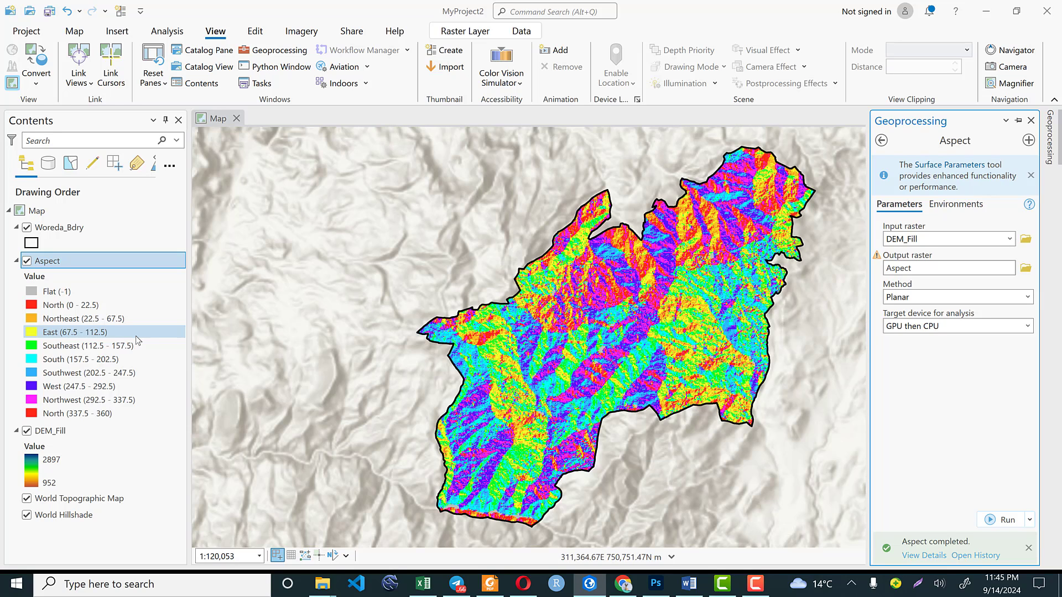
Open the Reclassify tool from the Reclass toolset of Spatial Analyst Tools
click(880, 142)
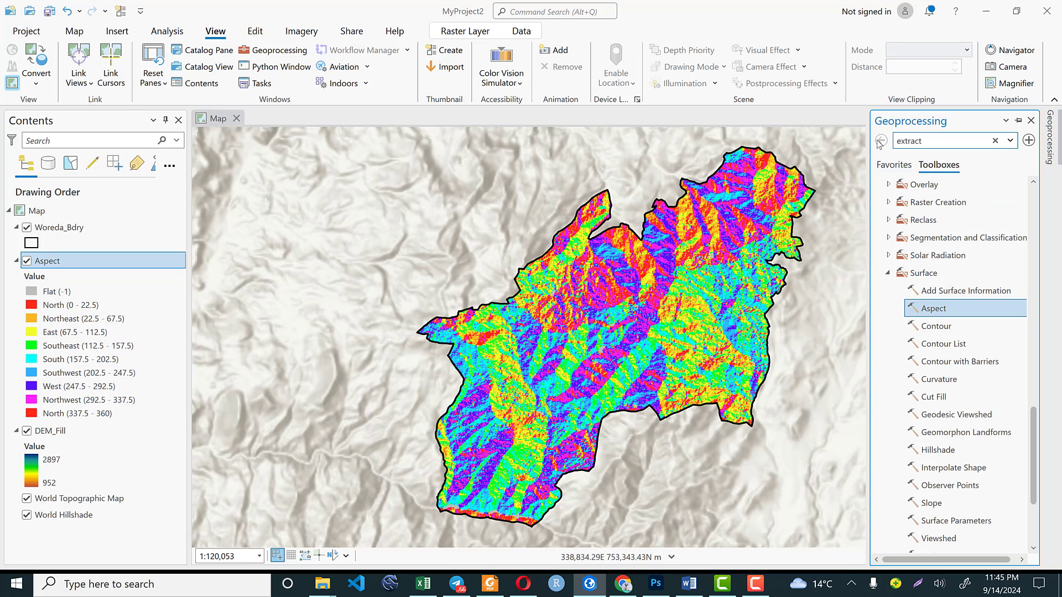
scroll(965, 371, down, 3)
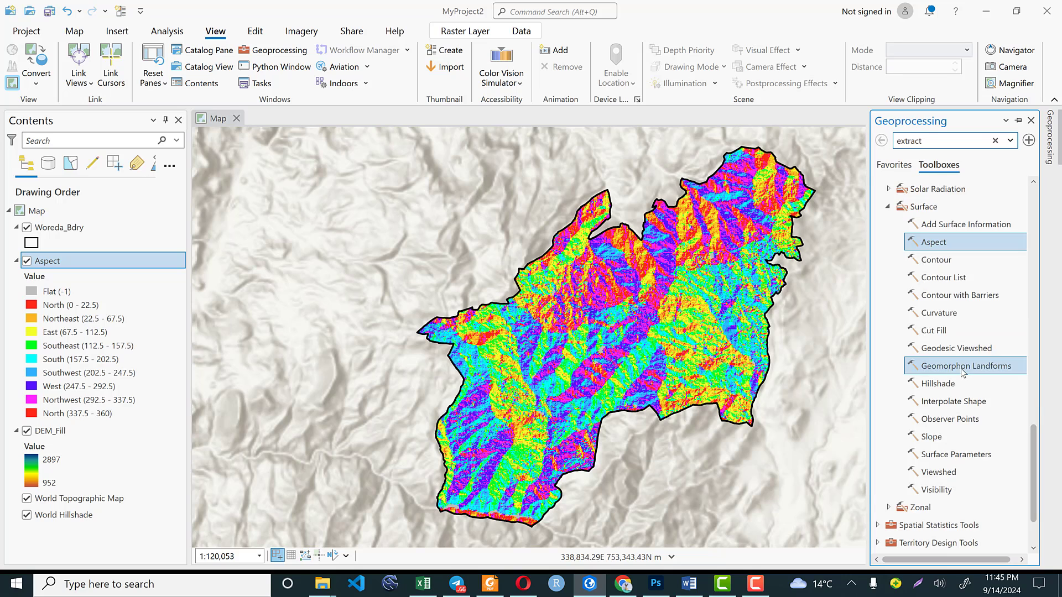
scroll(962, 378, up, 6)
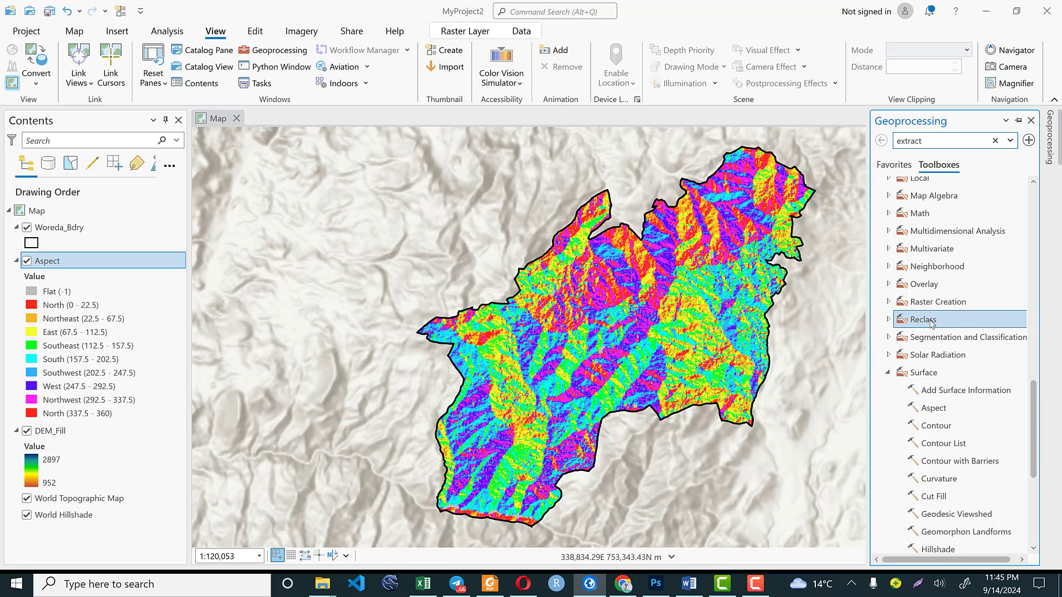
double_click(932, 325)
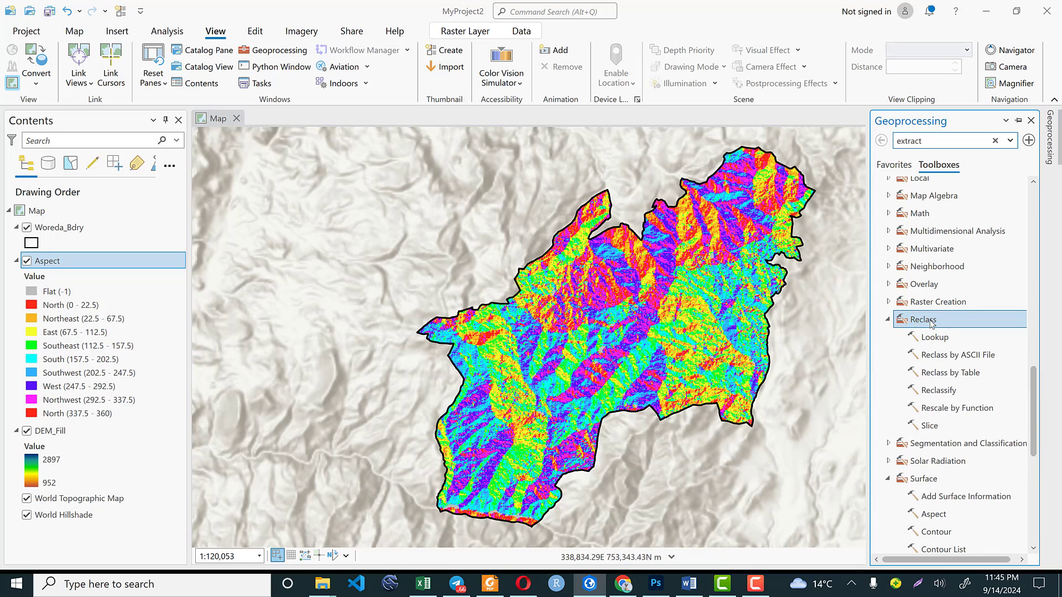
click(948, 390)
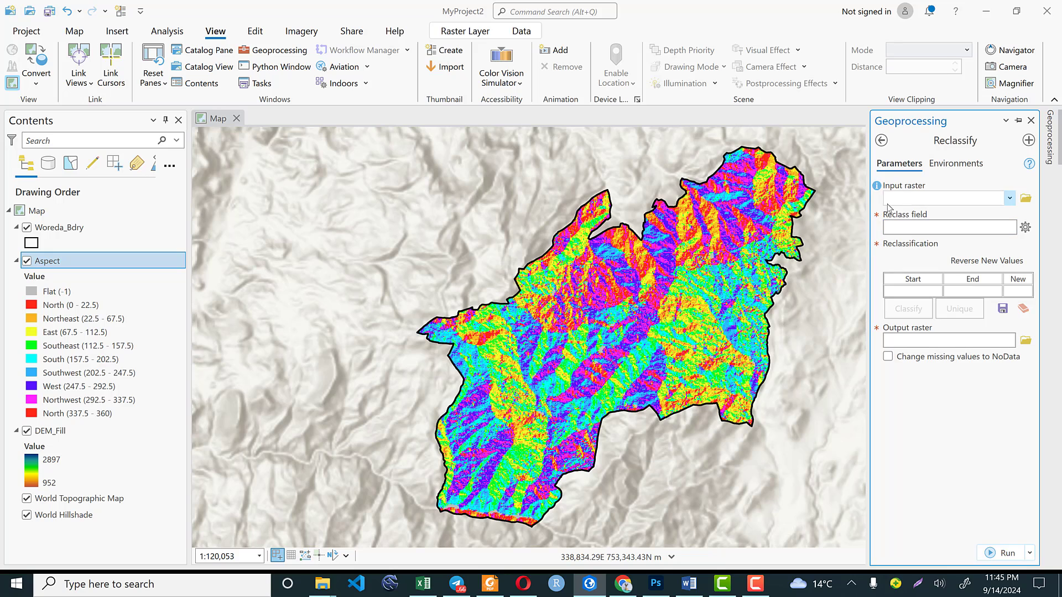
Set Aspect as the input raster for Reclassify and open its class break settings
click(965, 197)
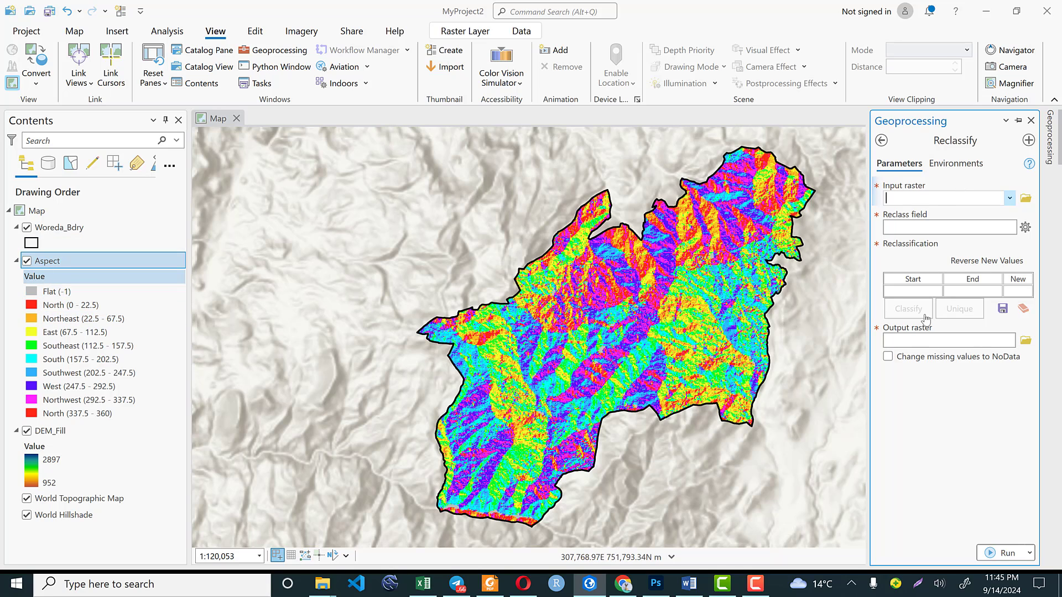
click(1009, 198)
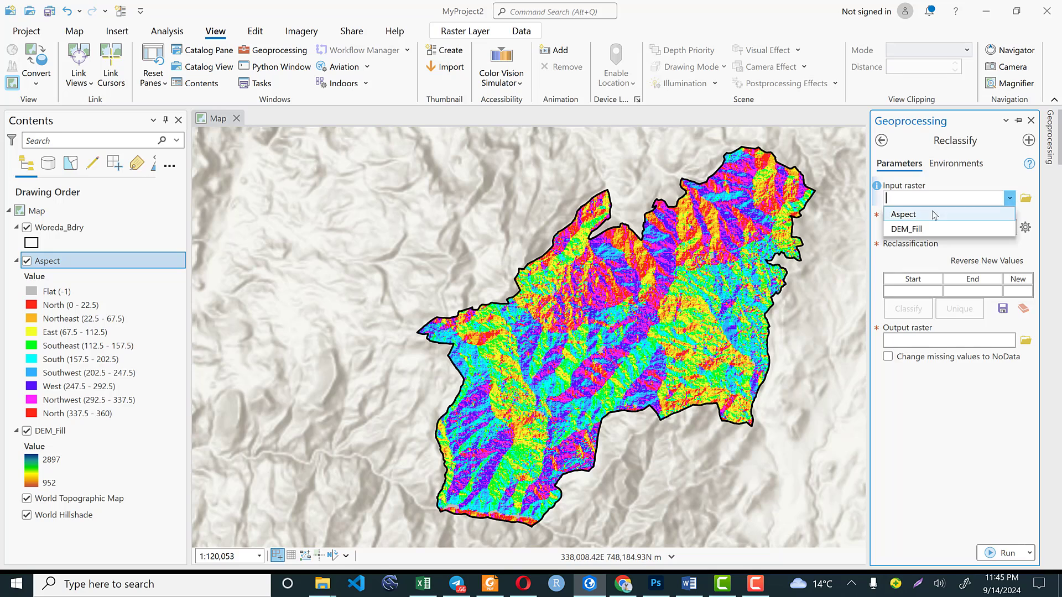
click(913, 215)
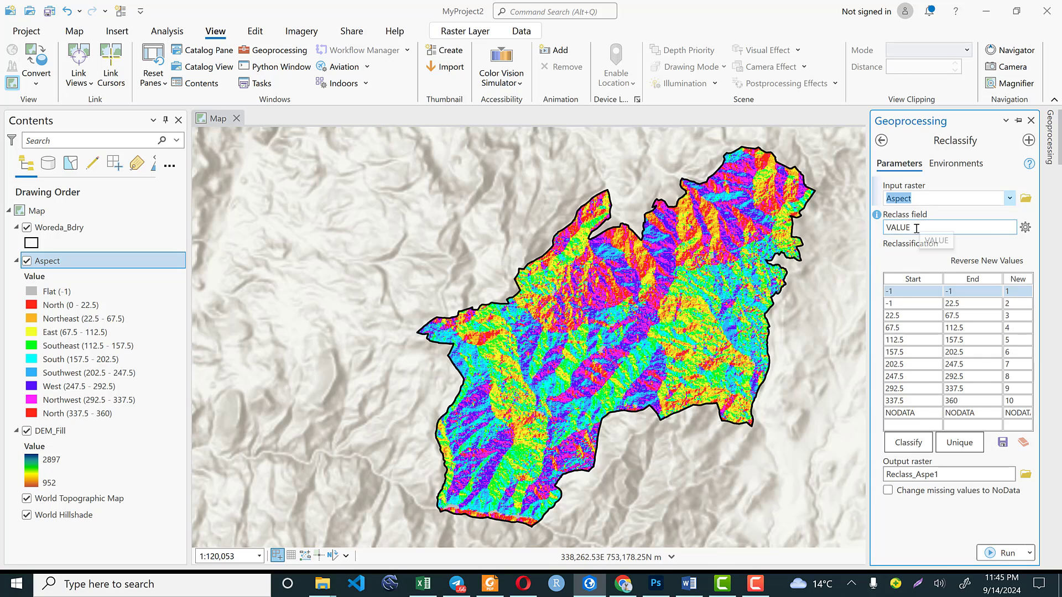
click(909, 446)
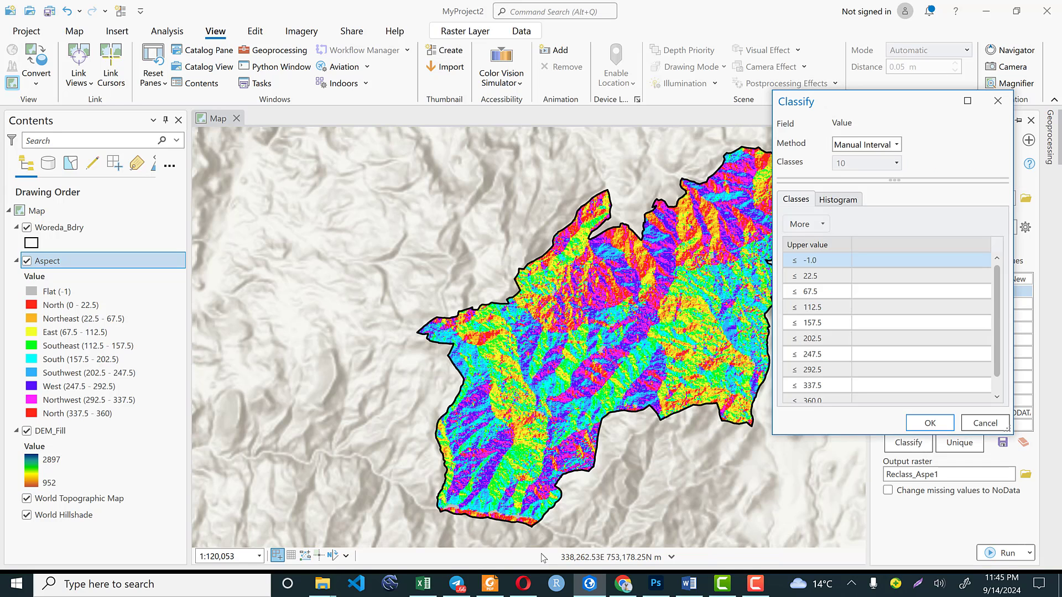
Switch to Excel to examine the susceptibility rating of each aspect direction and range, and return to ArcGIS Pro
click(423, 583)
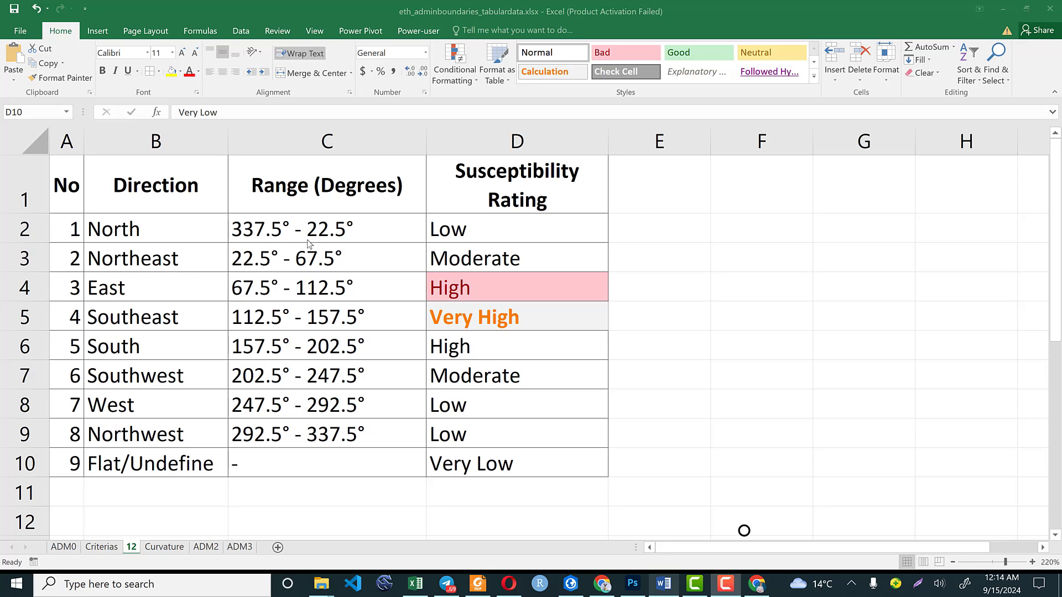
key(alt+Tab)
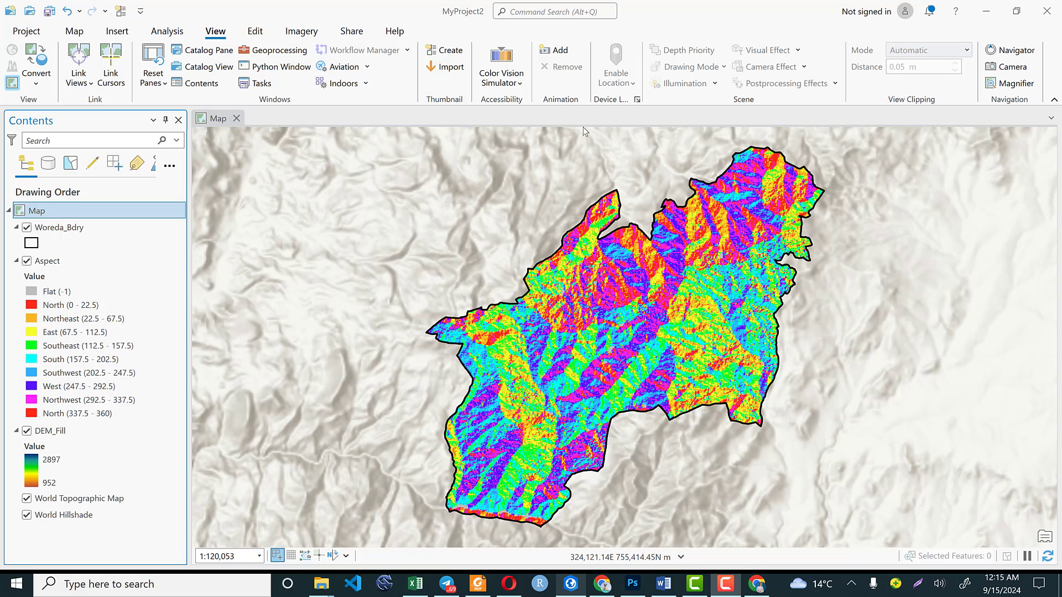
Reopen the Reclassify tool and choose Aspect as its input raster
click(275, 50)
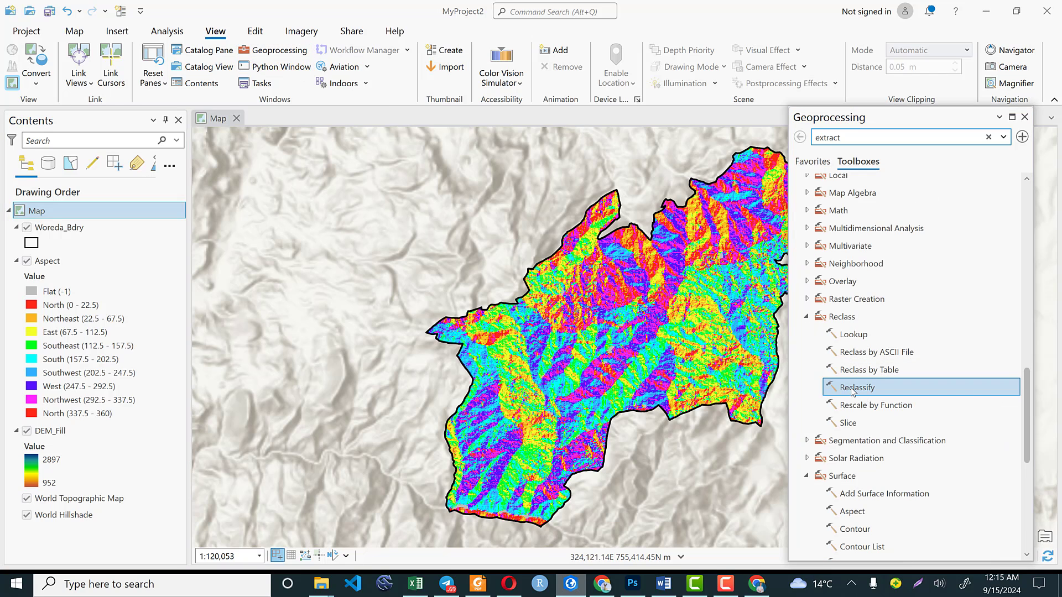
double_click(859, 389)
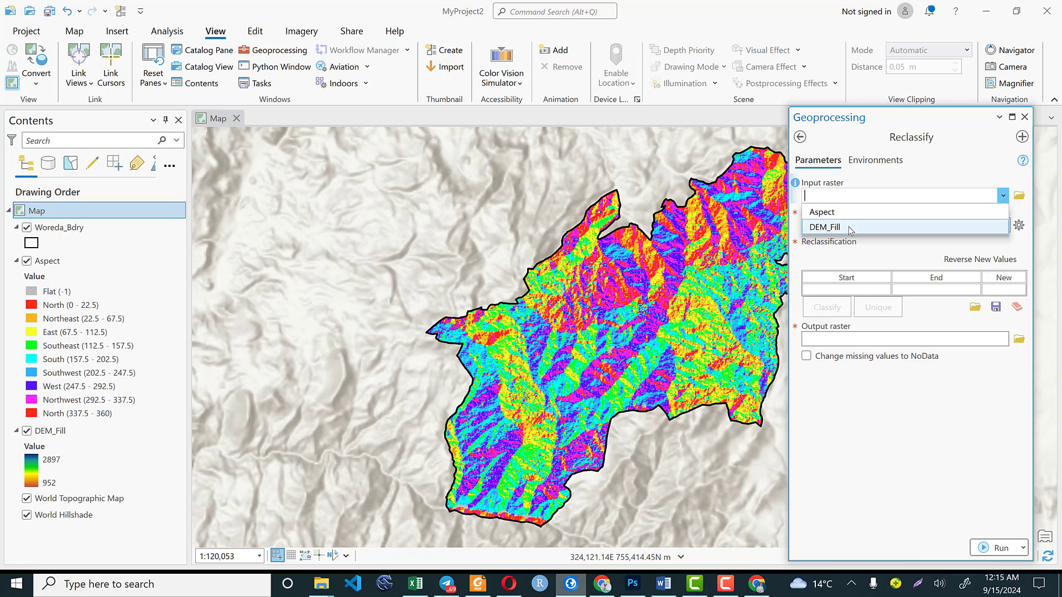
click(835, 215)
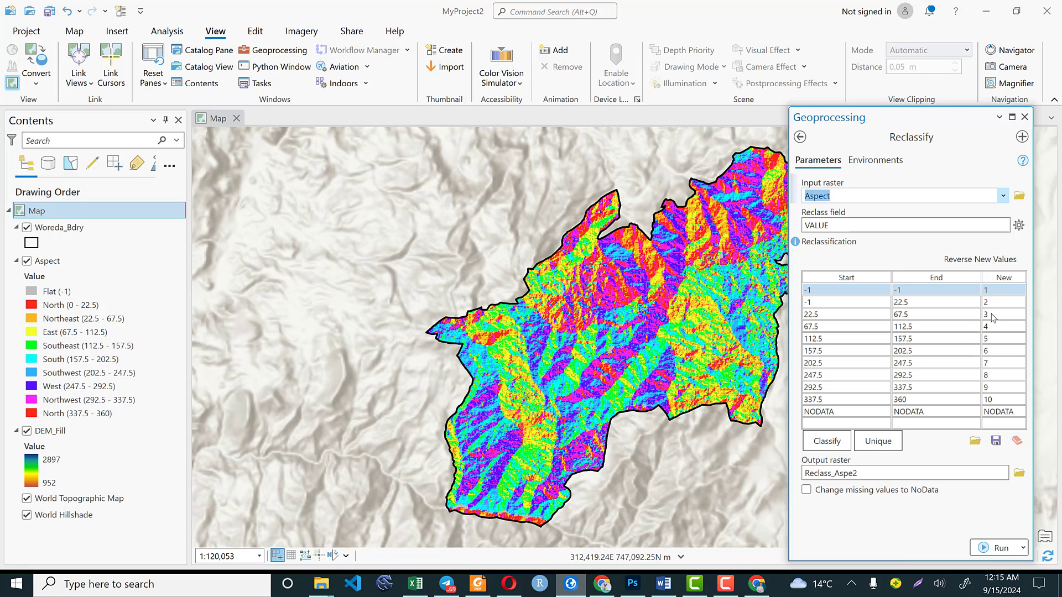
Assign new values 4, 4, 3, 2 and 1 to the five aspect ranges from 157.5 to 360 in the reclassification table
click(998, 354)
click(998, 354)
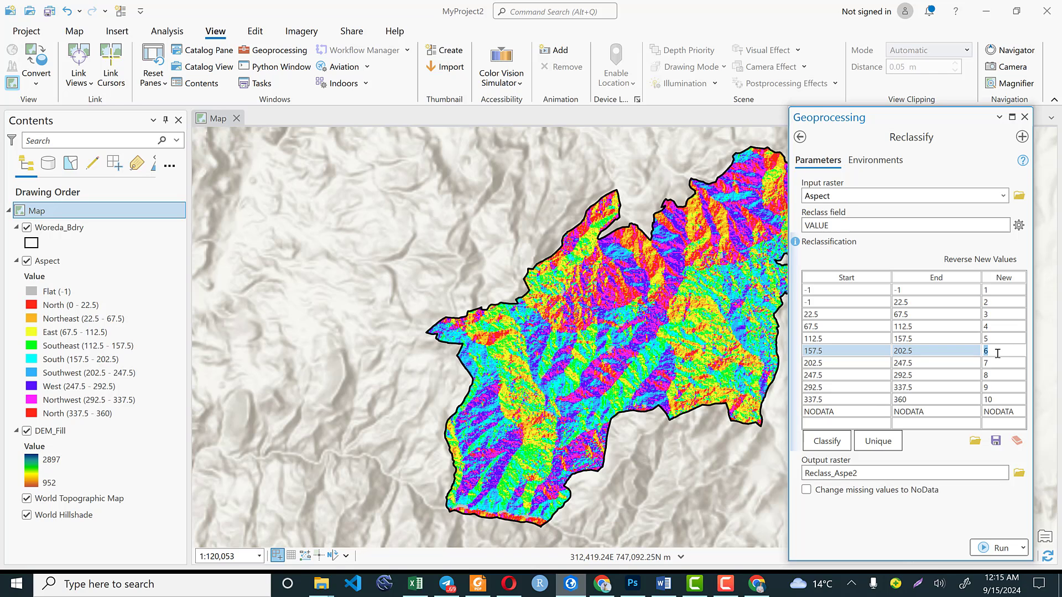
text(4)
key(Return)
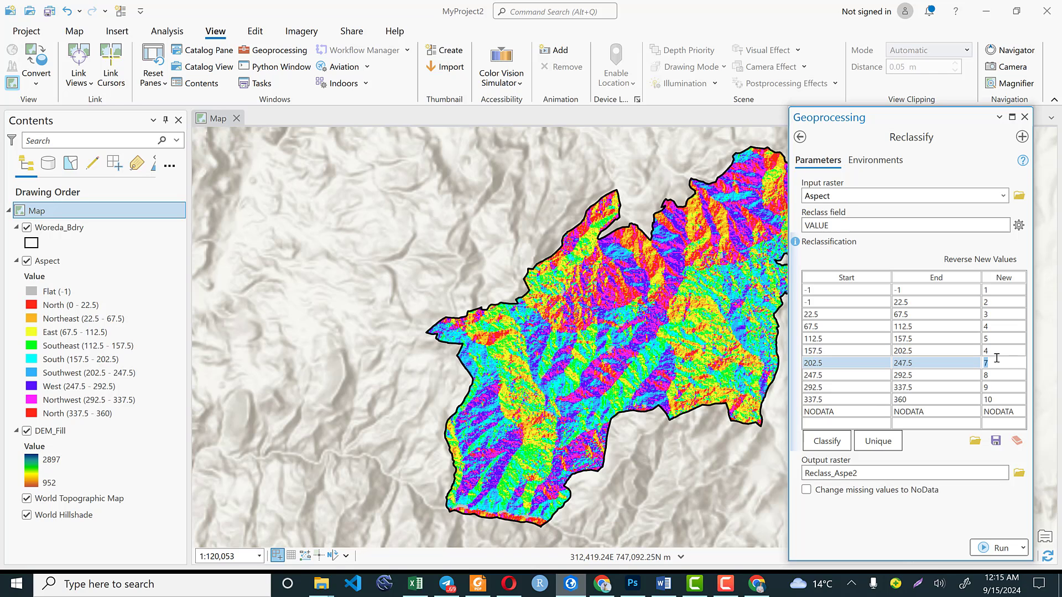
text(4)
key(Return)
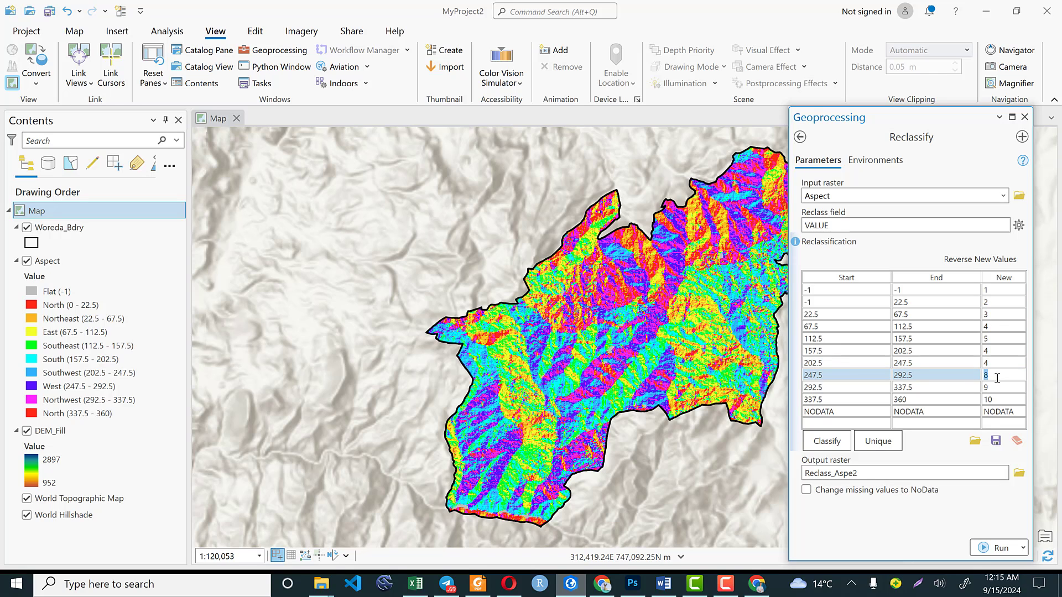
key(Return)
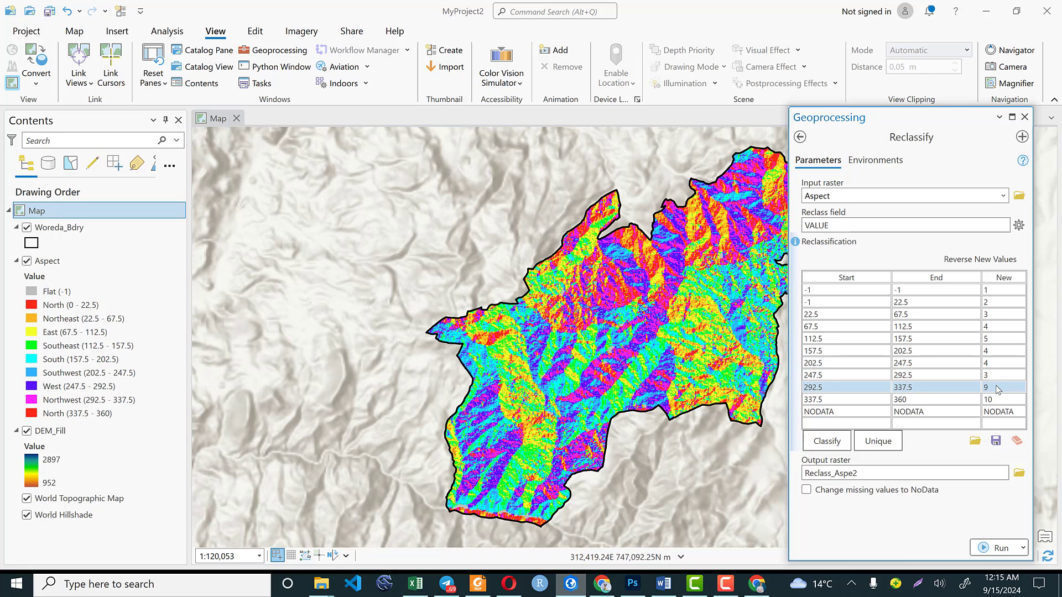
text(2)
key(Return)
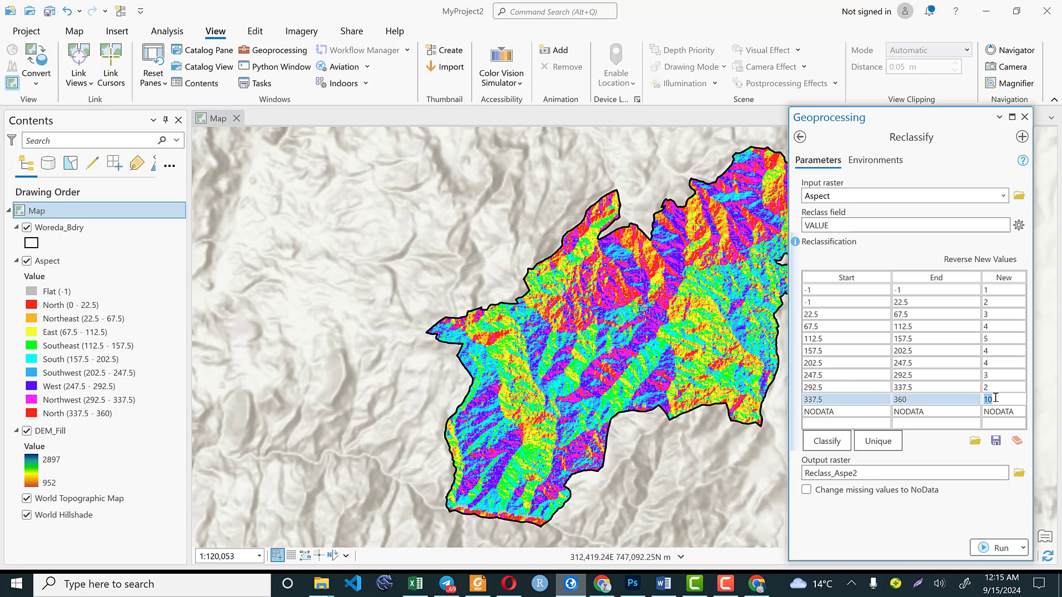
text(1)
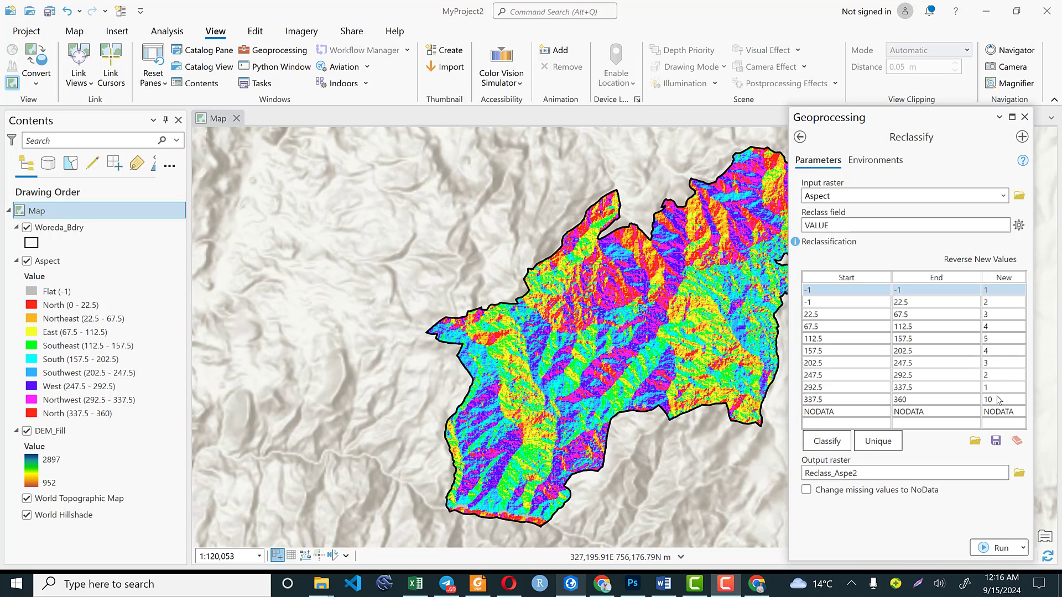
Set the new value of the 337.5 to 360 aspect range to 2
click(995, 399)
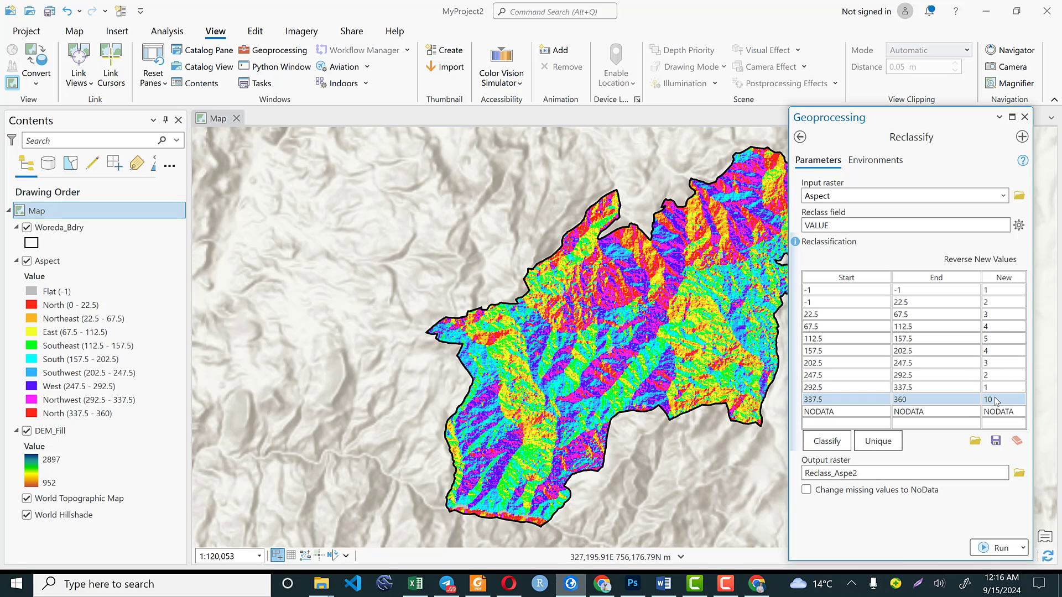
click(993, 400)
text(2)
Name the output raster Aspect_reclass in InputData.gdb and run the Reclassify tool
click(1019, 474)
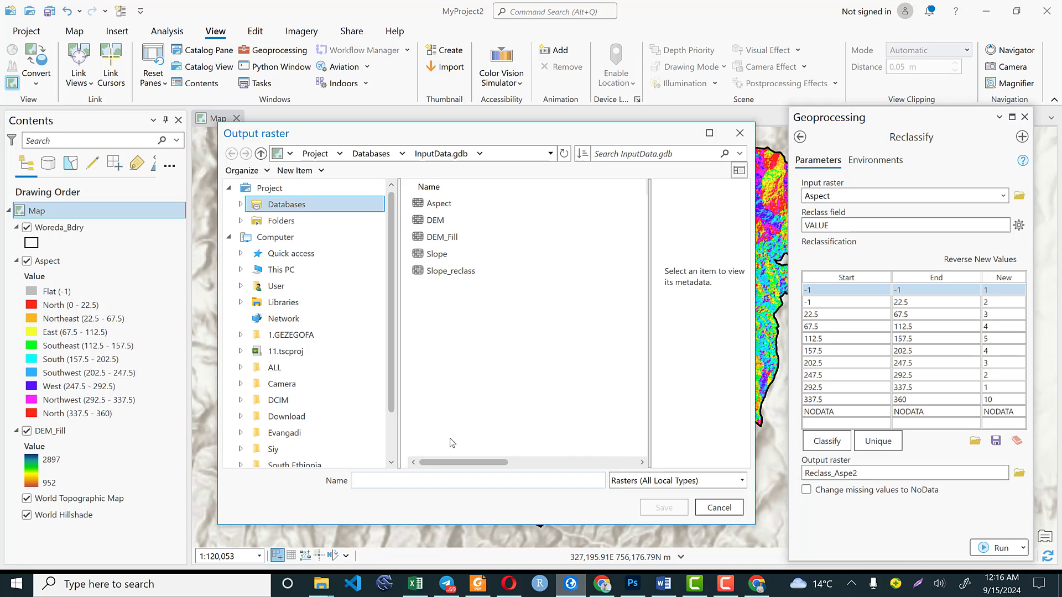
text(As)
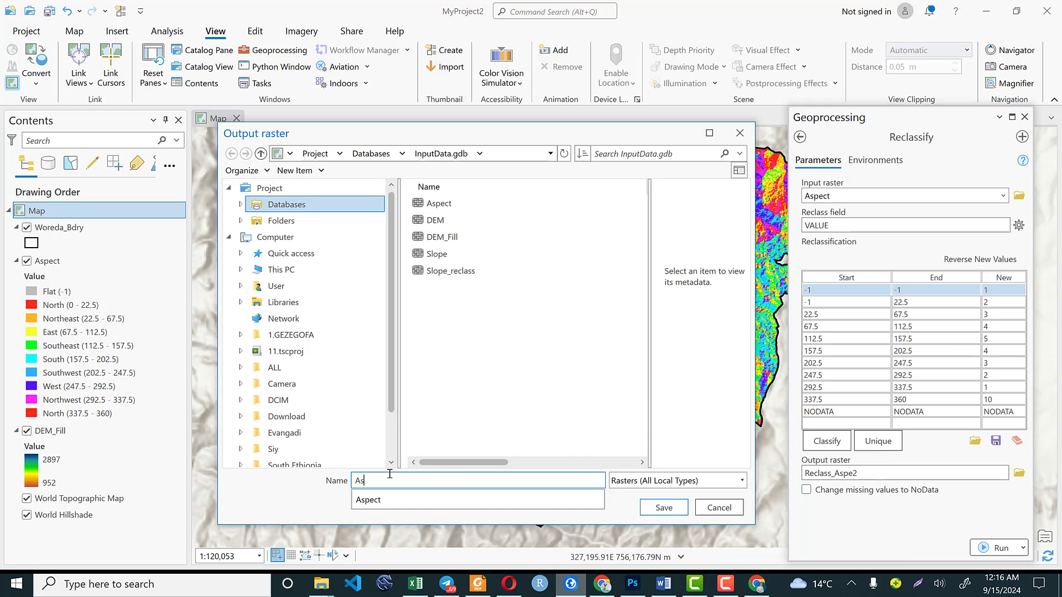
text(pect_reclass)
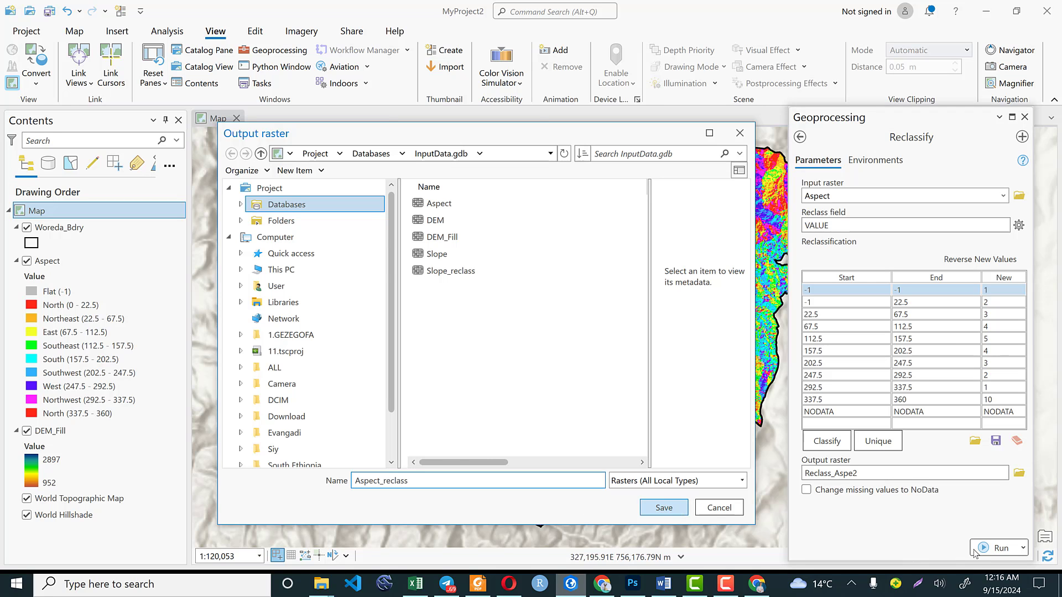
key(Return)
click(975, 549)
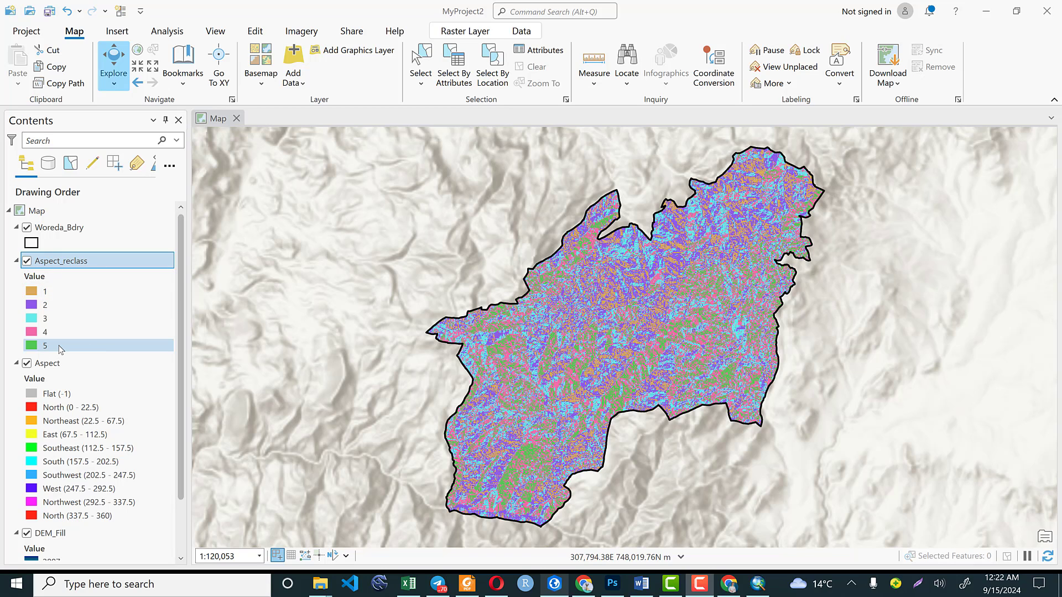
Symbolize the Aspect_reclass layer with a color scheme running from green for 1 through yellow to red for 5
right_click(80, 263)
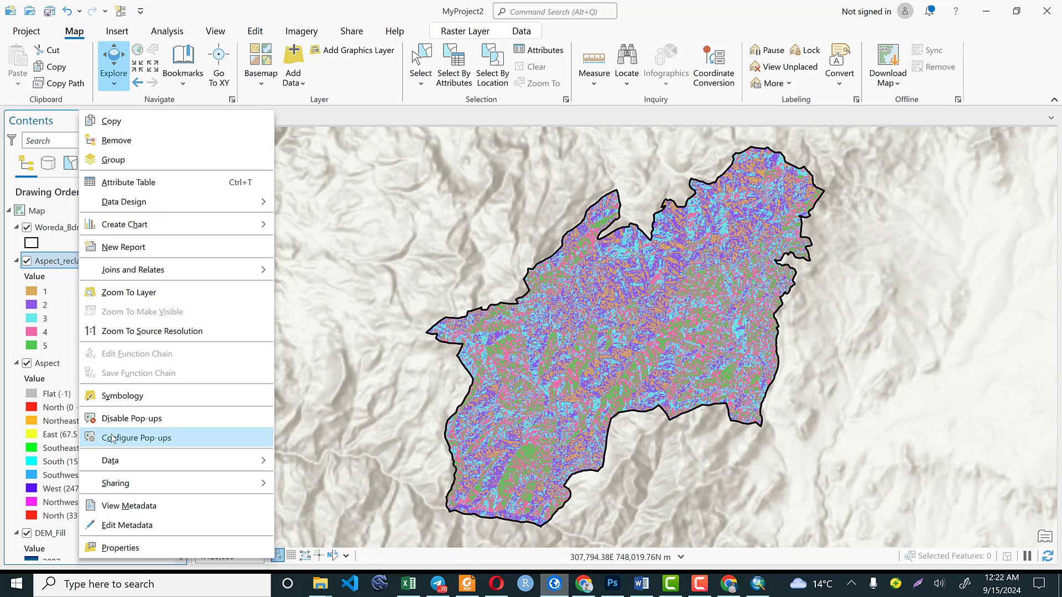
click(125, 397)
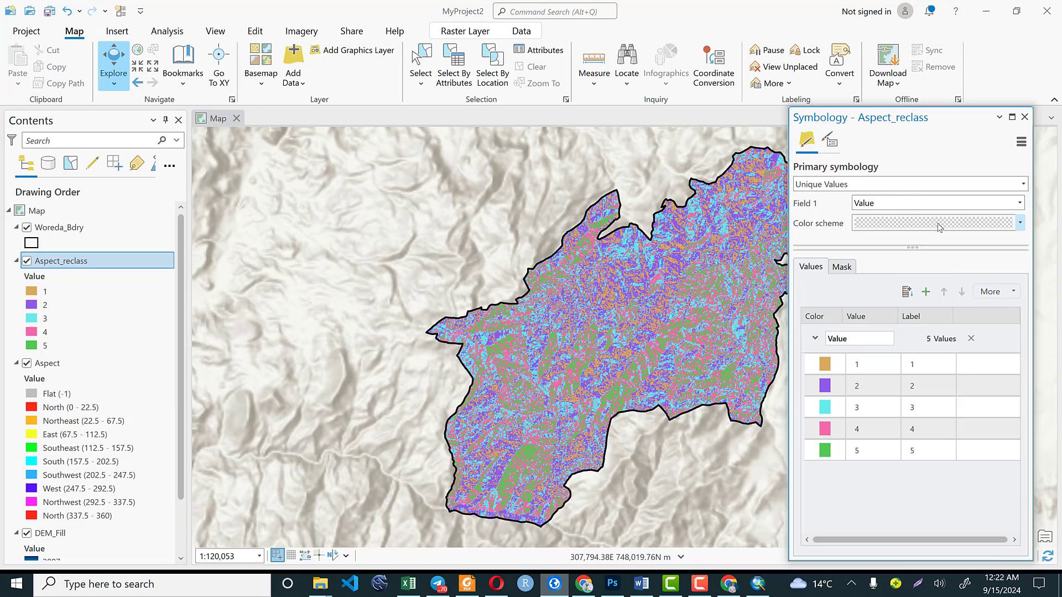
scroll(938, 227, down, 2)
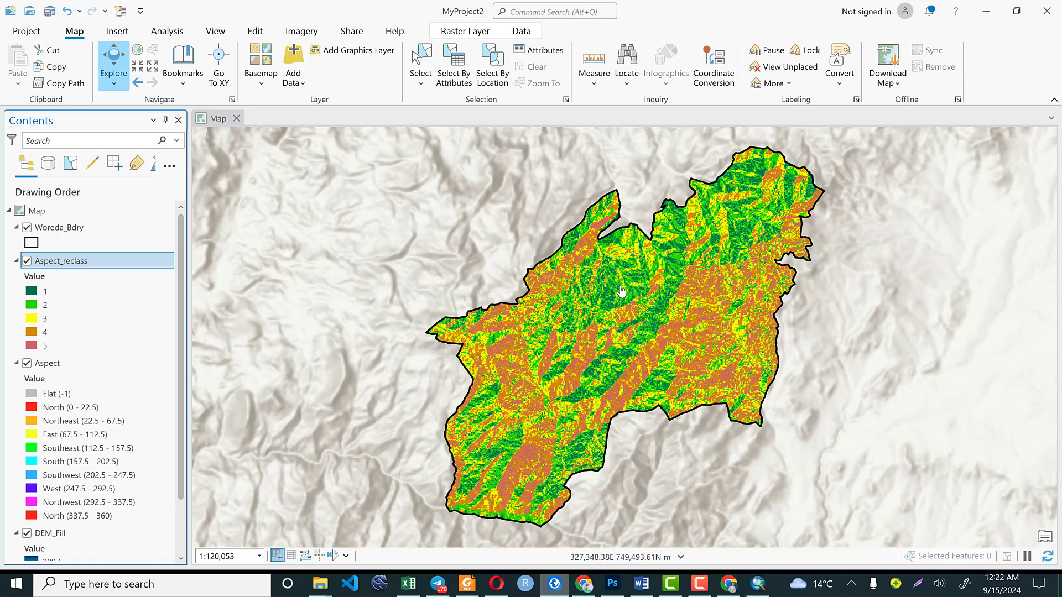
Add a Text field named Class to the reclassified aspect raster's attribute table and save the field change
right_click(55, 260)
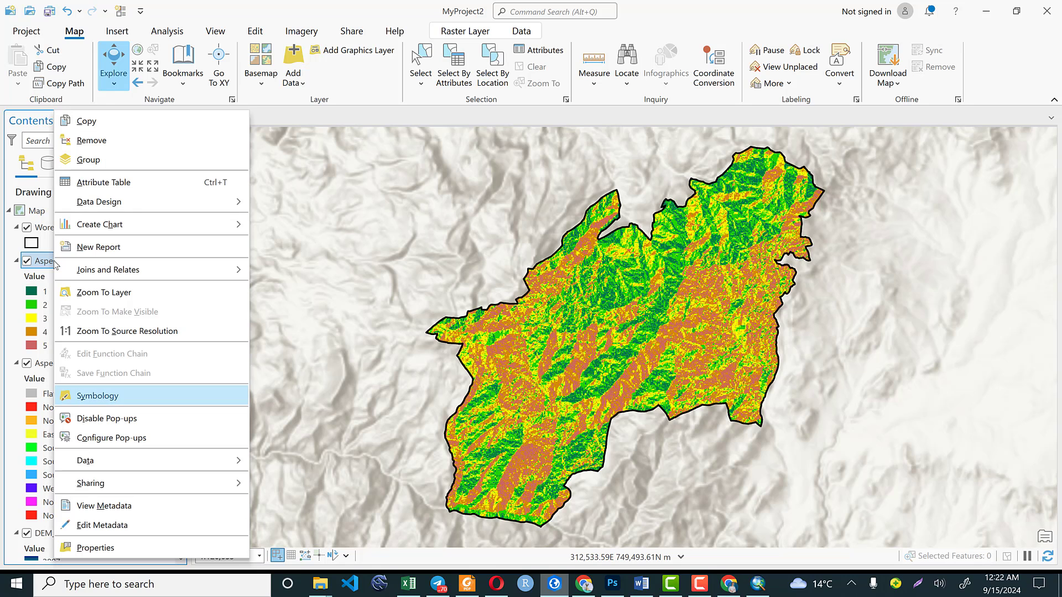
click(83, 194)
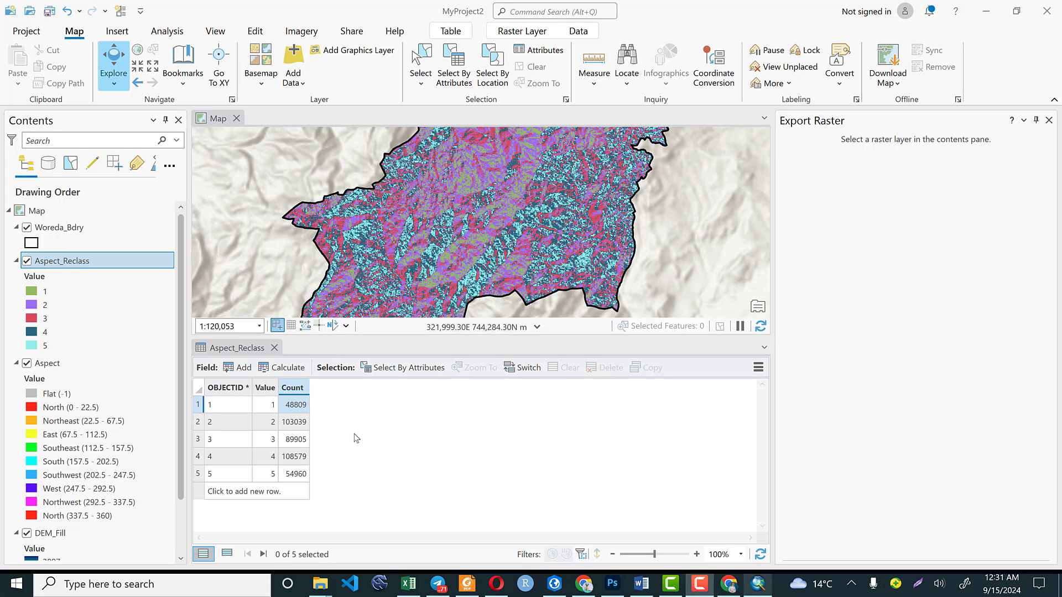
click(243, 368)
click(252, 368)
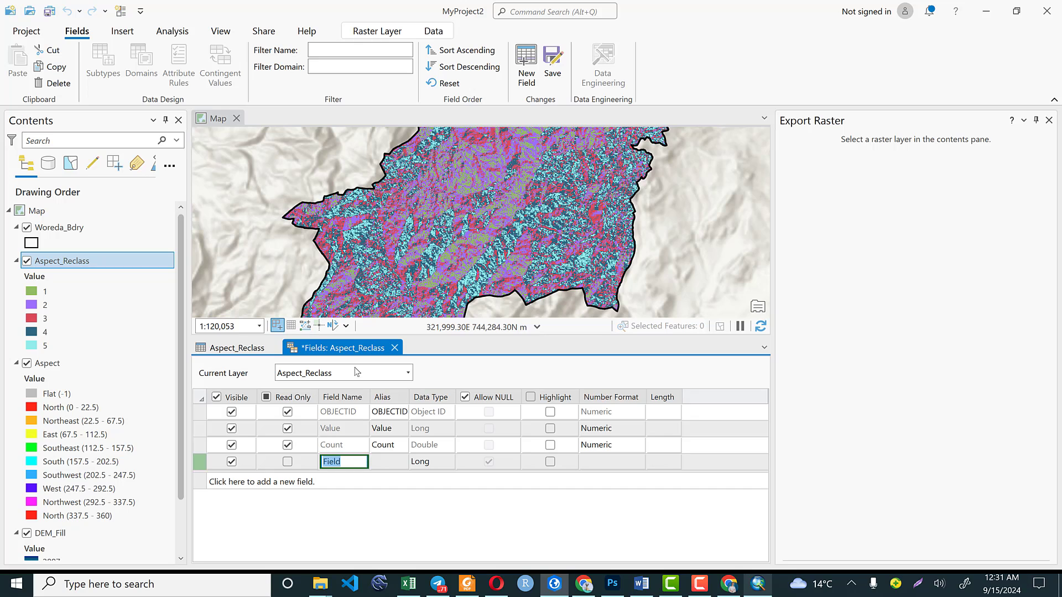
text(Cla)
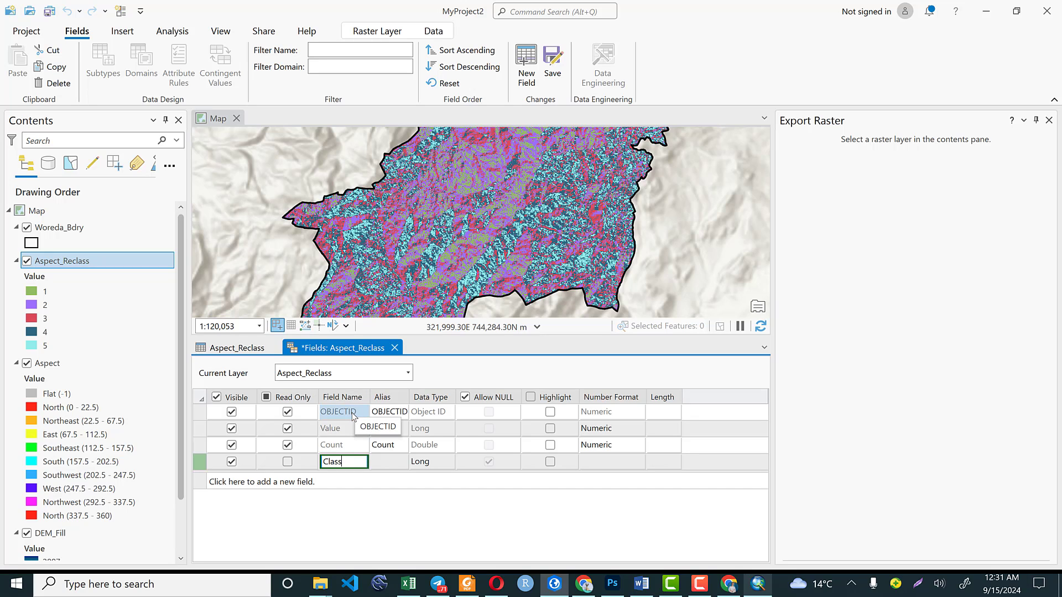
text(ss)
click(437, 462)
click(445, 461)
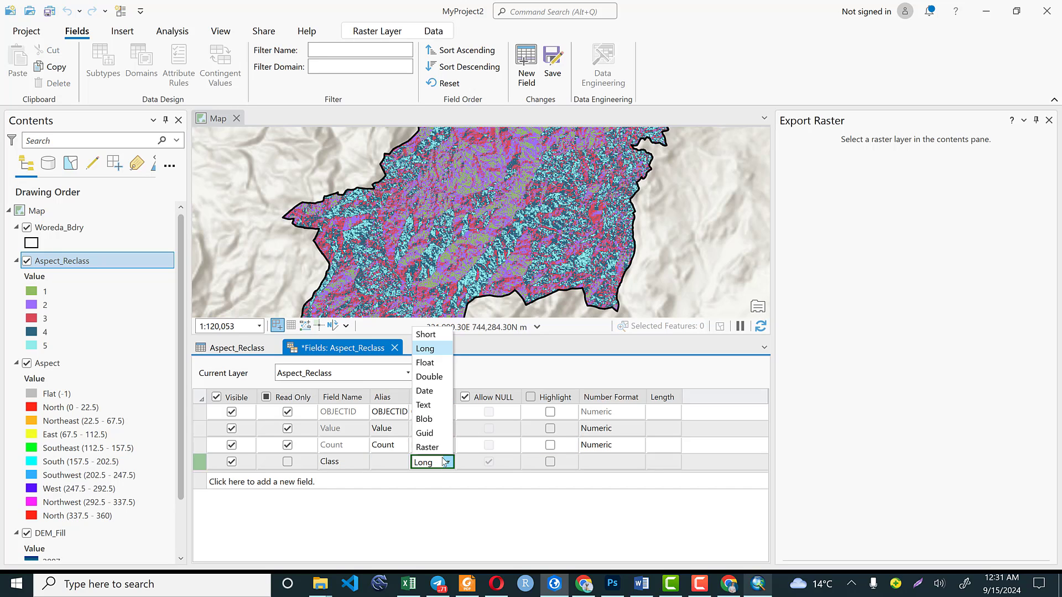
click(431, 406)
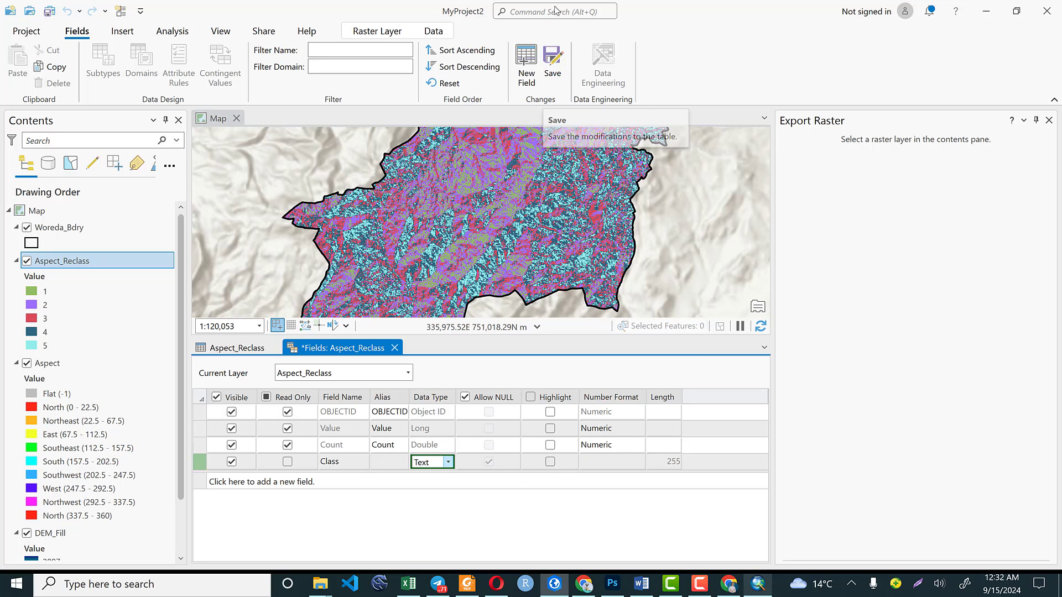
click(552, 60)
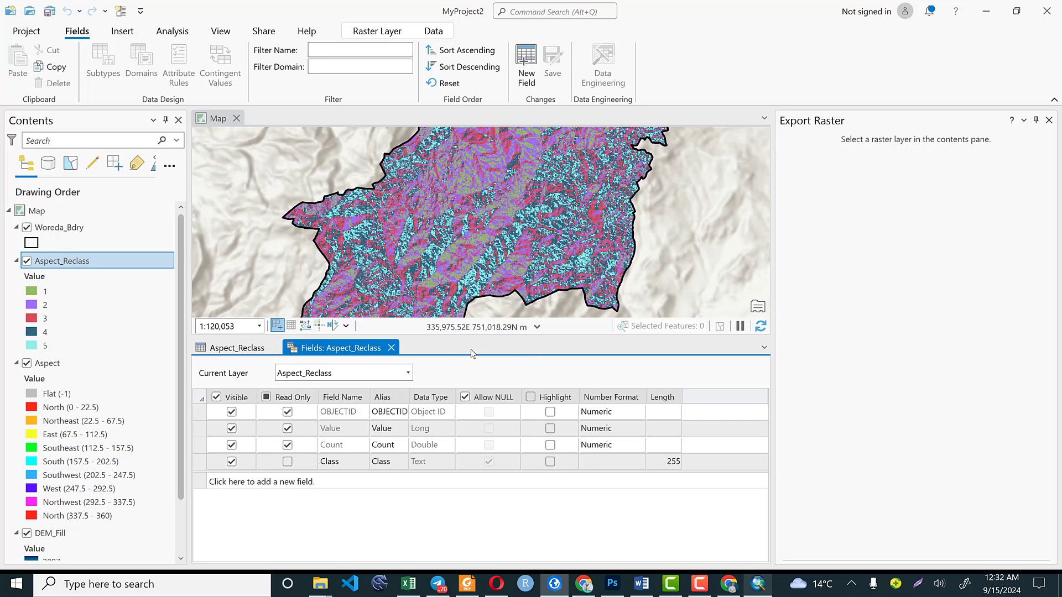
Enter Very Low and Low in the Class field for the rows with values 1 and 2
click(236, 347)
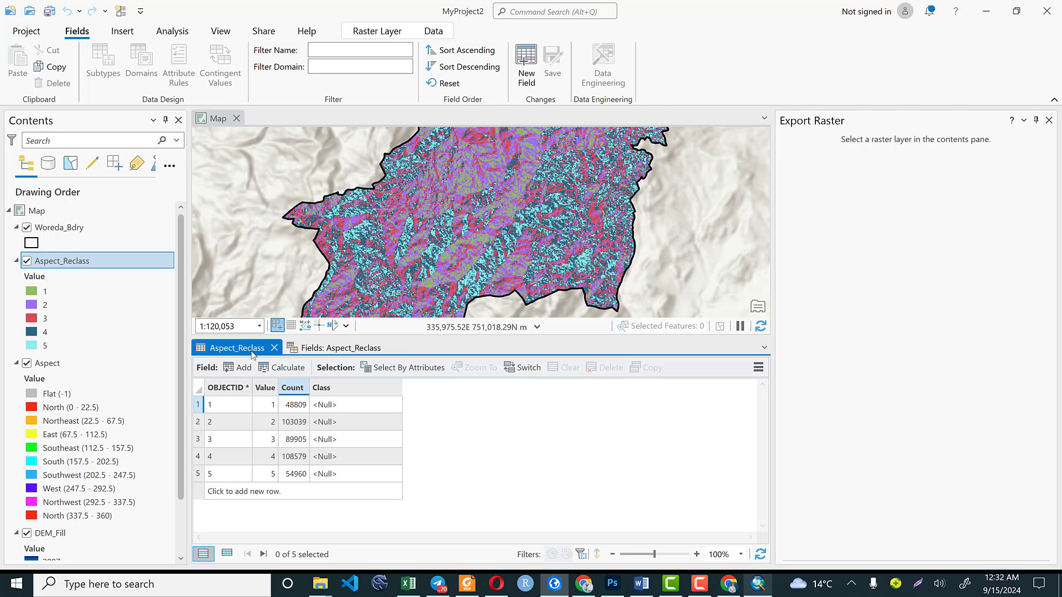
double_click(339, 406)
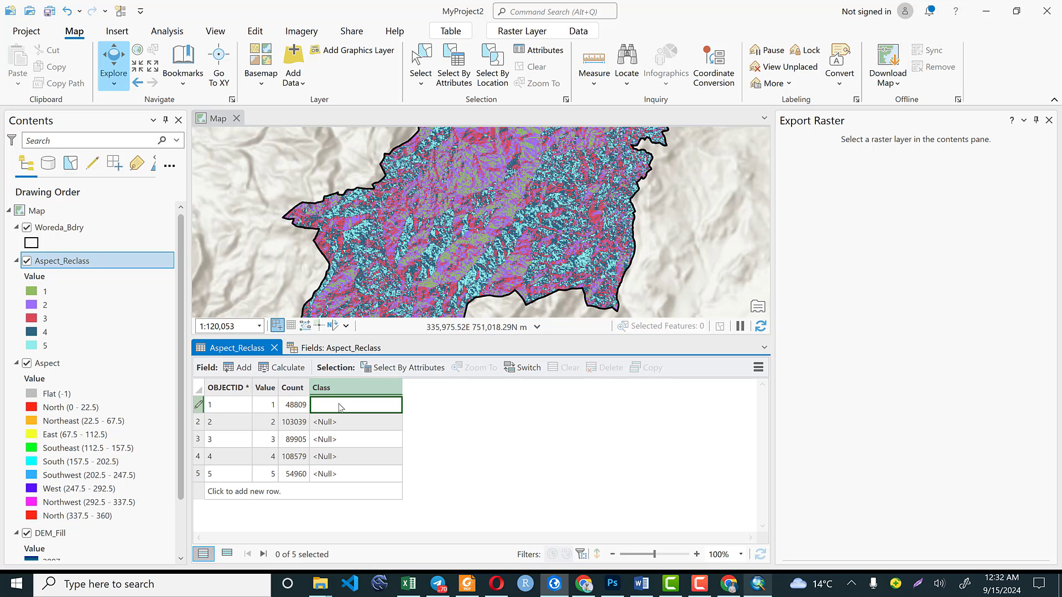
text(Very Low)
double_click(341, 419)
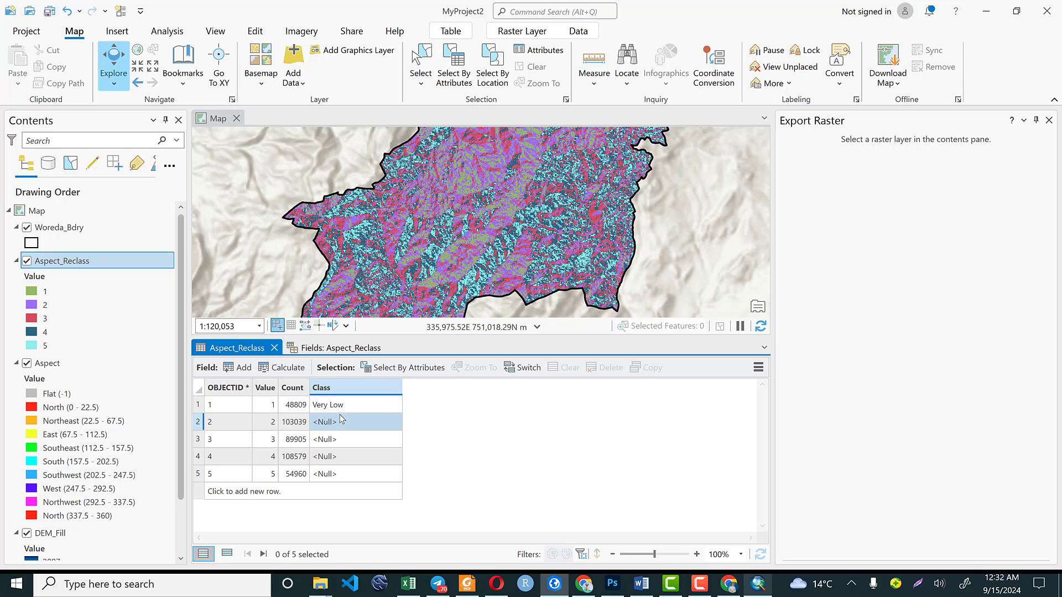
text(LOW)
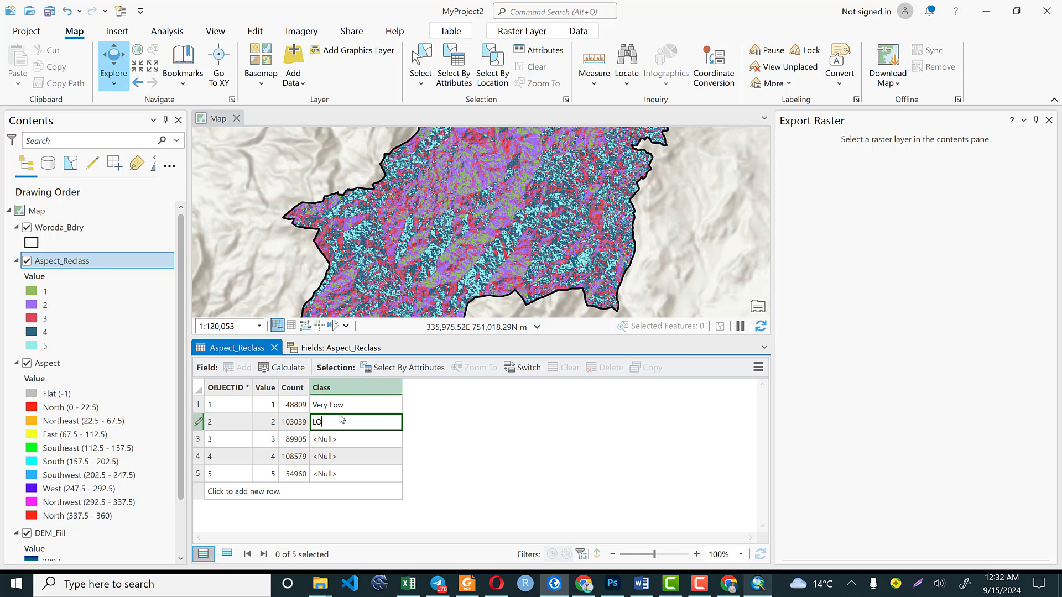
key(BackSpace)
key(BackSpace)
Enter Moderate, High and Very High in the Class field for the rows with values 3, 4 and 5
click(341, 444)
click(341, 444)
text(M)
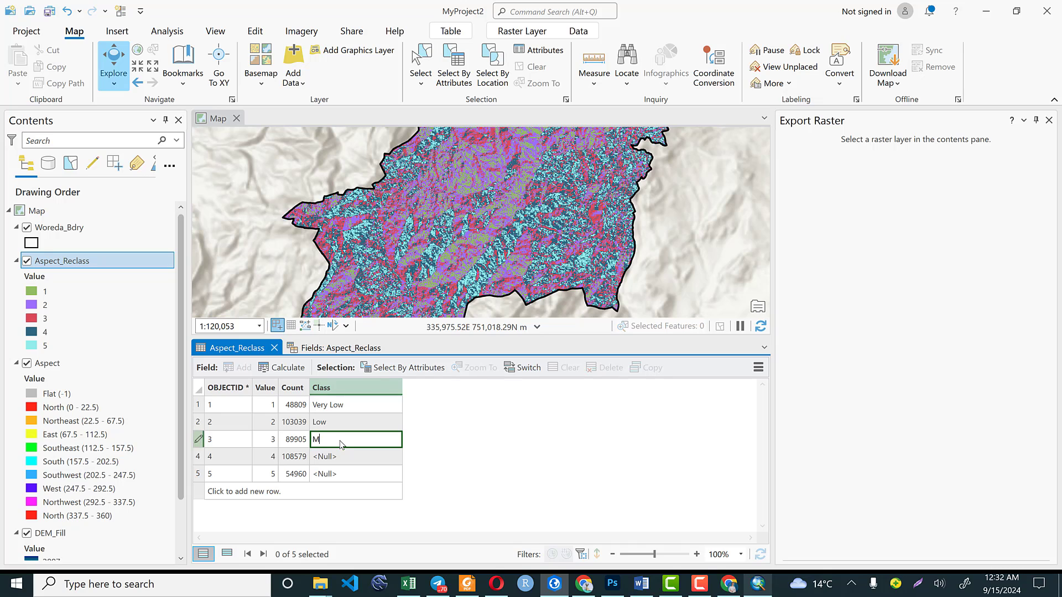
text(oderate)
click(347, 462)
click(348, 463)
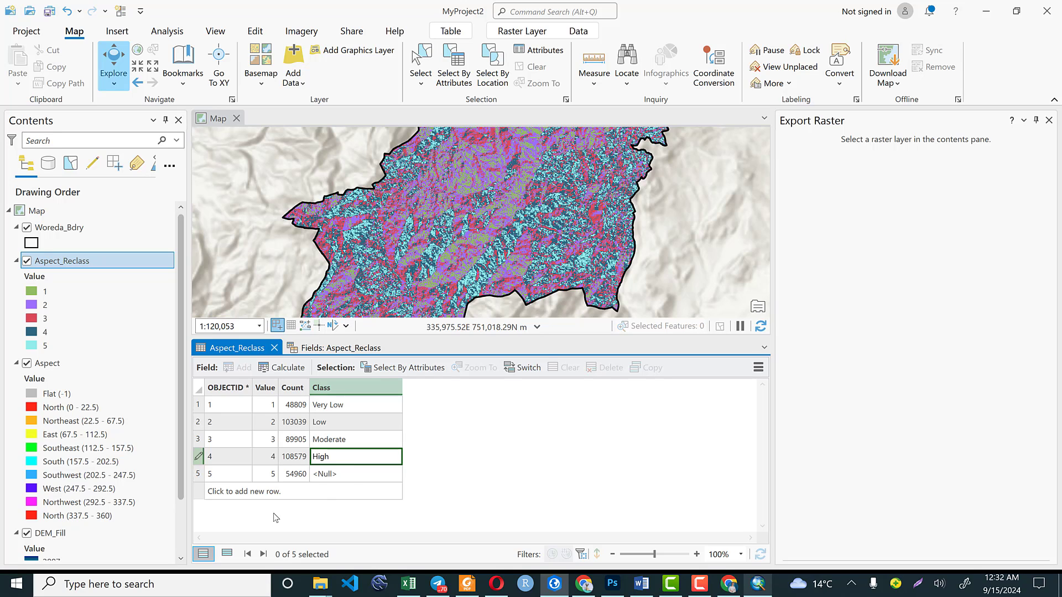
click(330, 474)
click(329, 474)
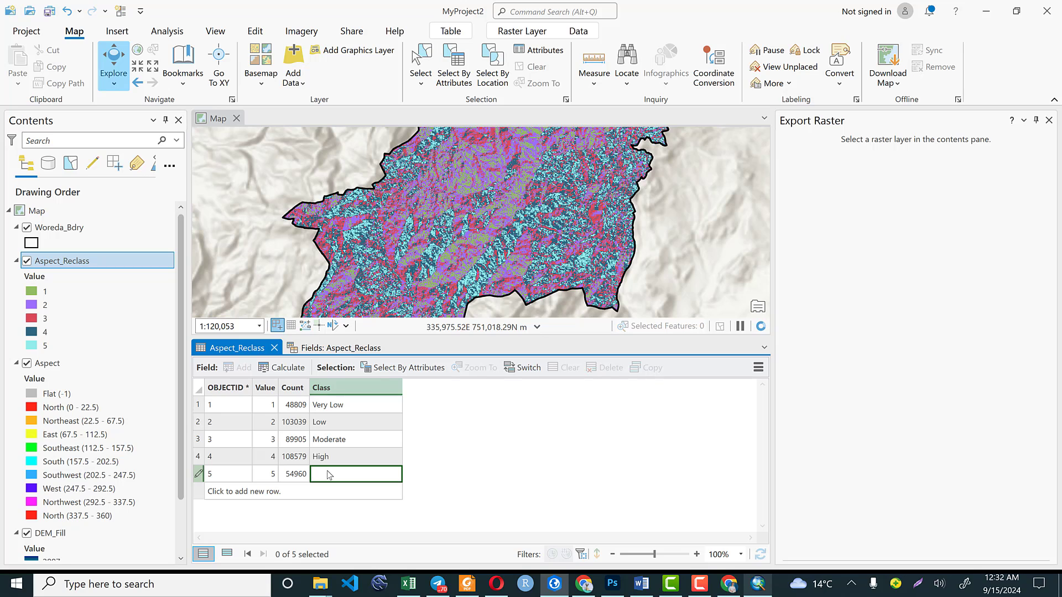
text(Very High)
Close the Aspect_Reclass attribute table and its fields view
click(275, 347)
click(278, 348)
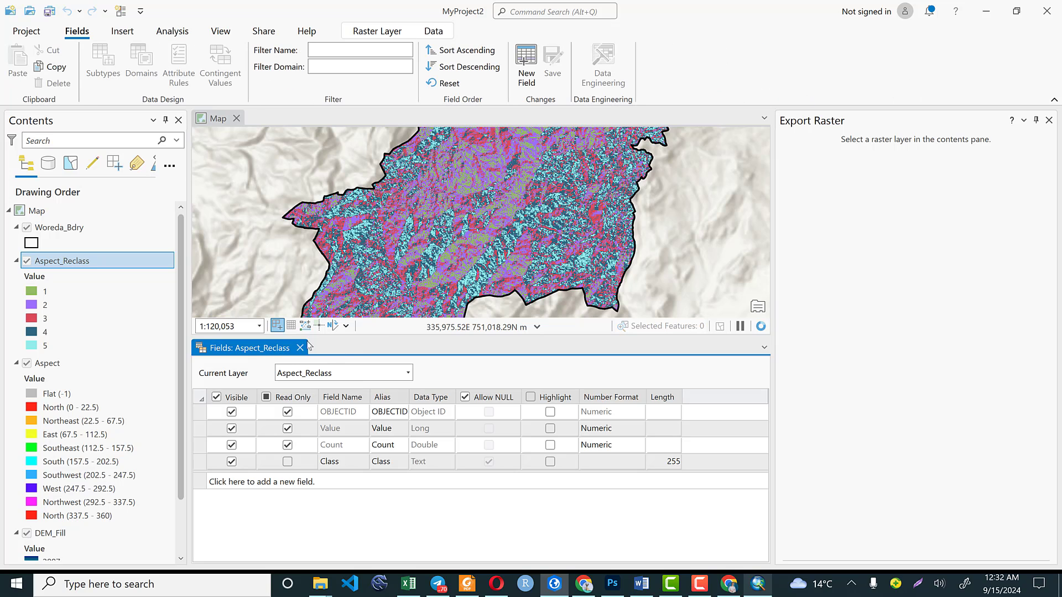
click(376, 347)
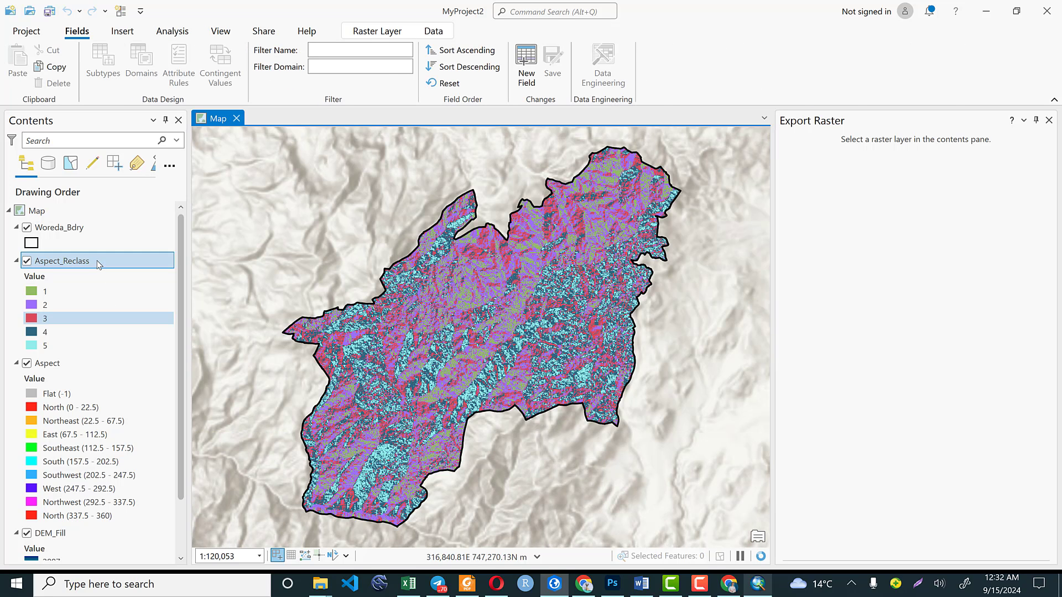
Symbolize the Aspect_Reclass layer by unique values of the Class field
double_click(97, 261)
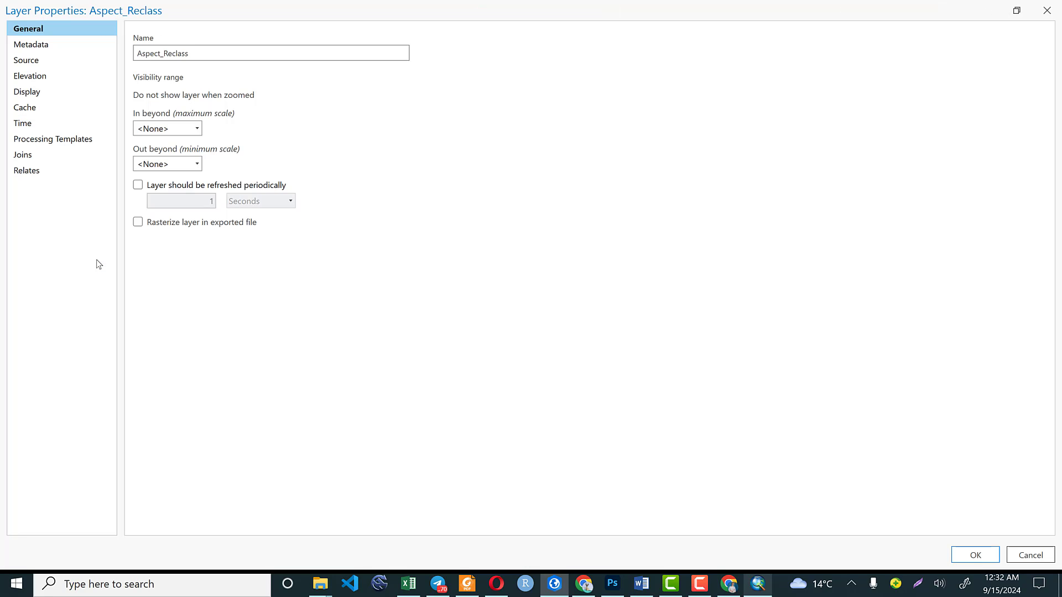
click(1047, 11)
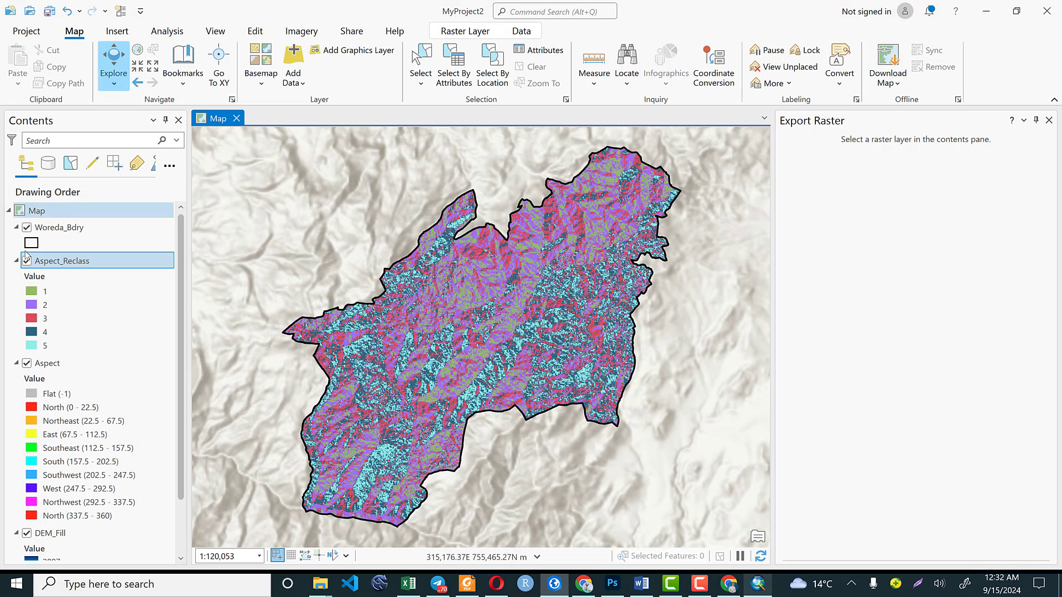
right_click(55, 261)
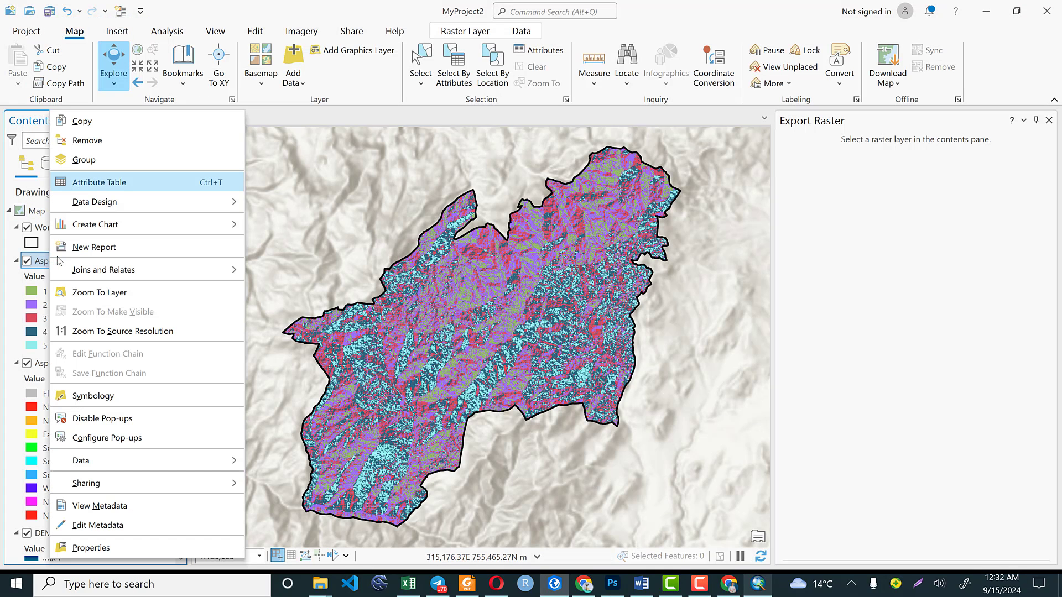
click(111, 409)
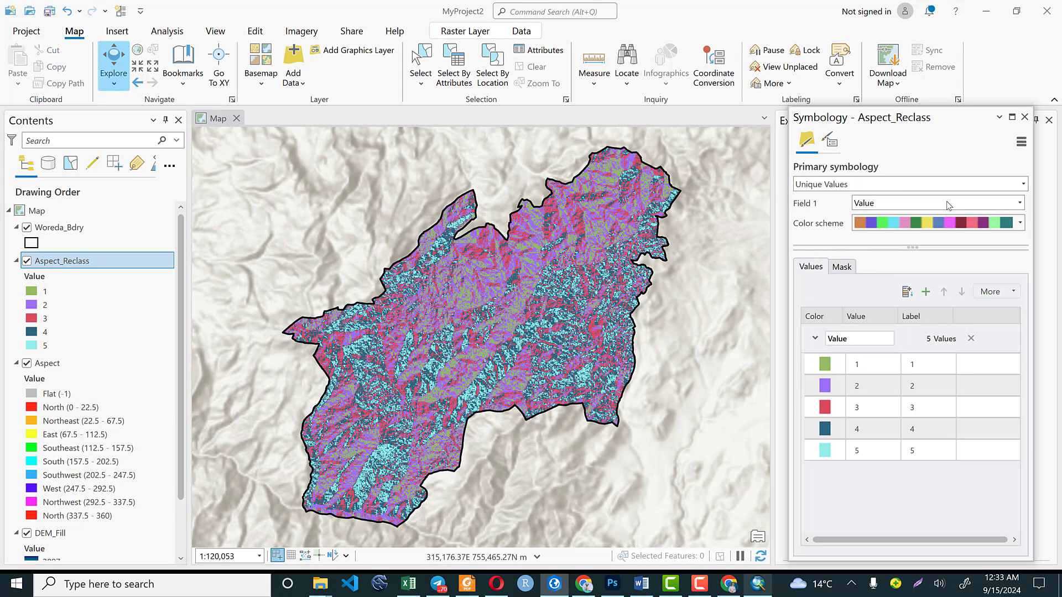
click(911, 204)
click(893, 246)
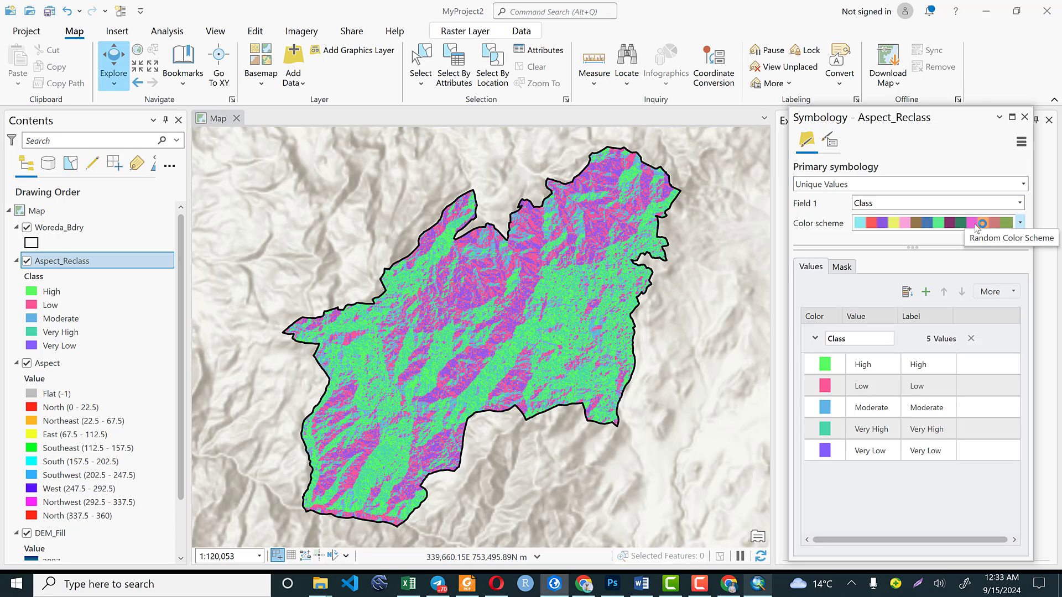
Apply the continuous red-orange-yellow-green-dark blue color scheme to the Aspect_Reclass classes
click(975, 223)
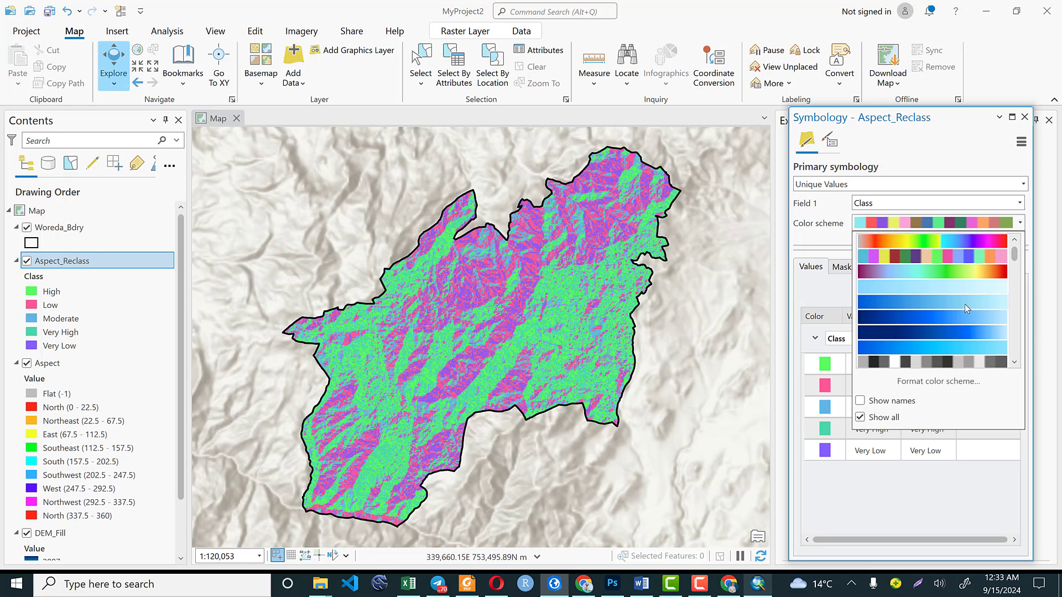
click(963, 323)
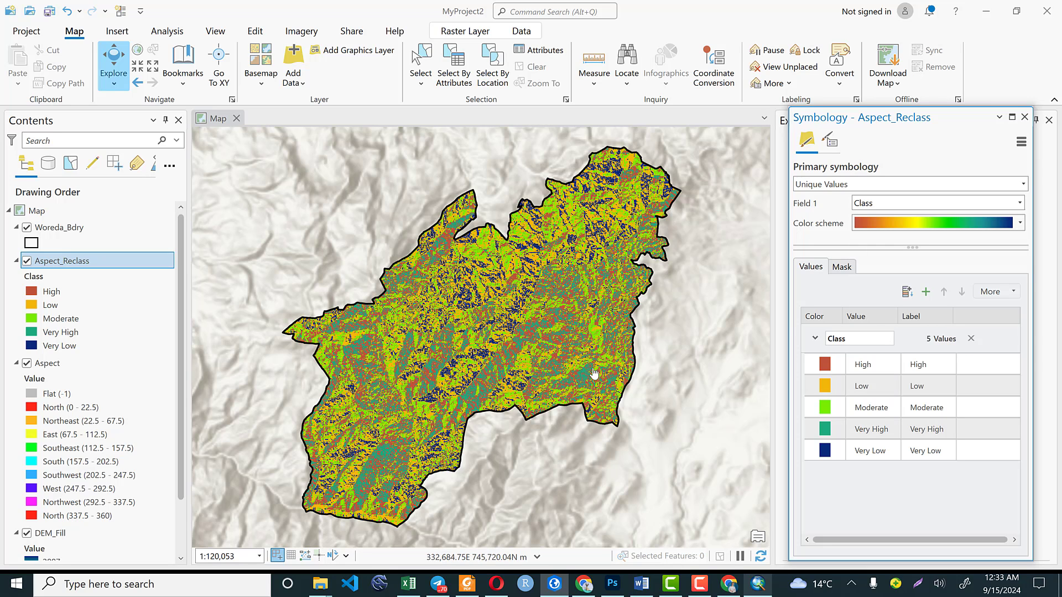
Examine the color assigned to each Aspect_Reclass class: High, Low, Moderate, Very High and Very Low
click(824, 382)
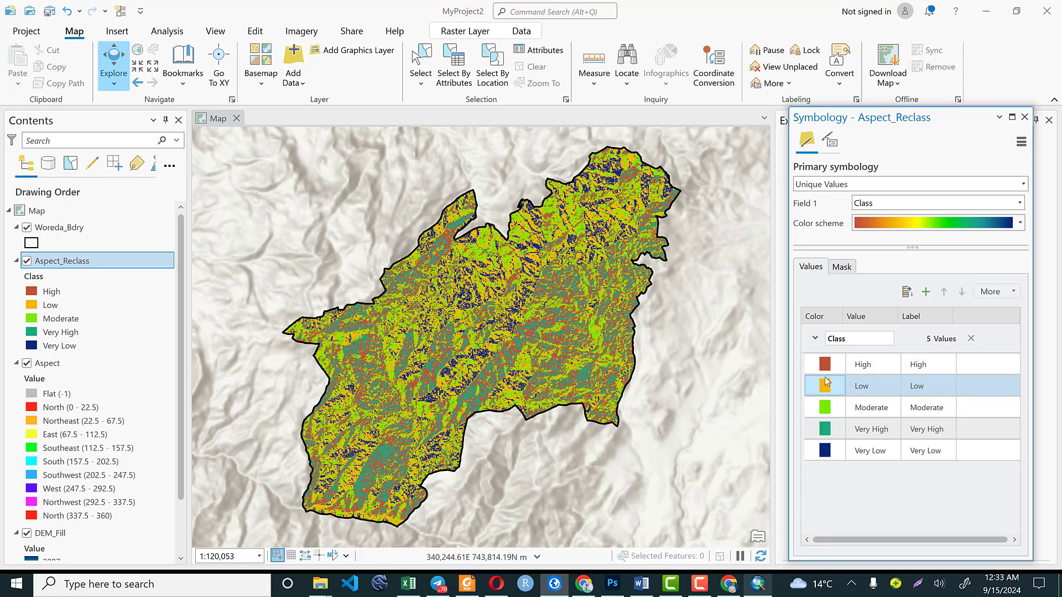
click(825, 366)
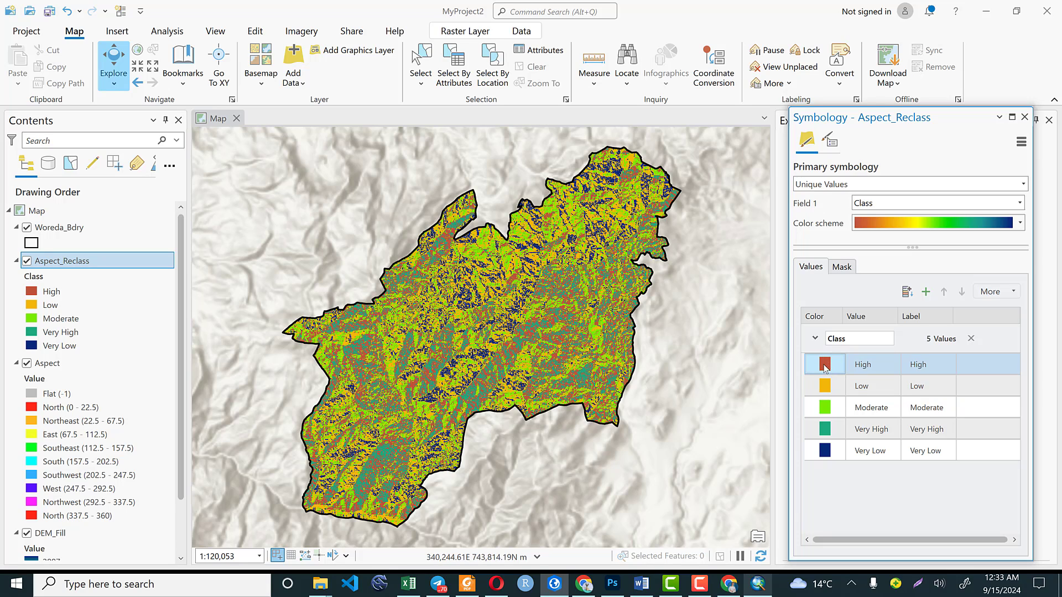
click(823, 388)
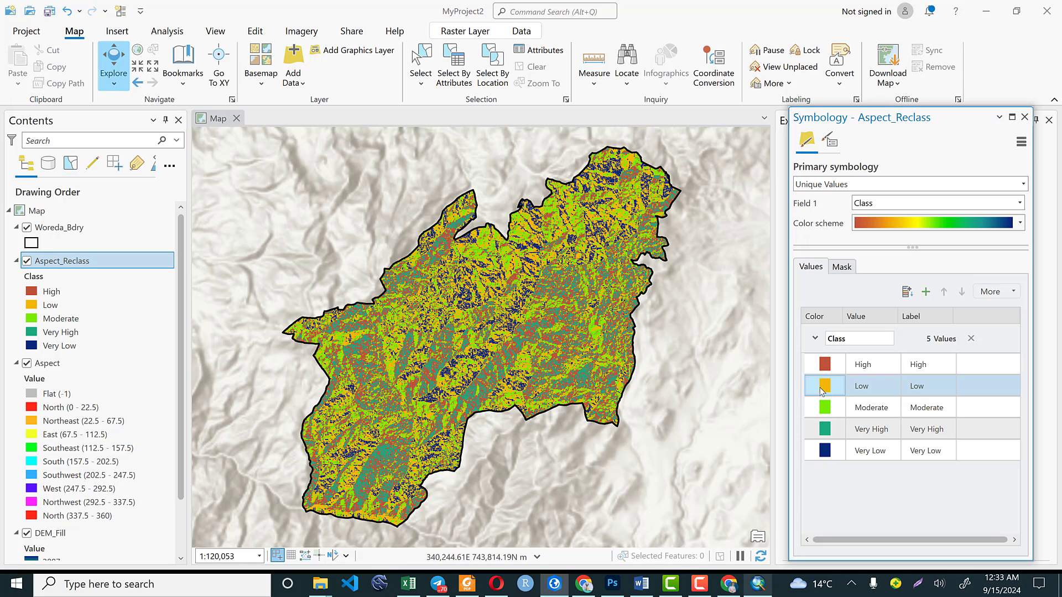
click(830, 409)
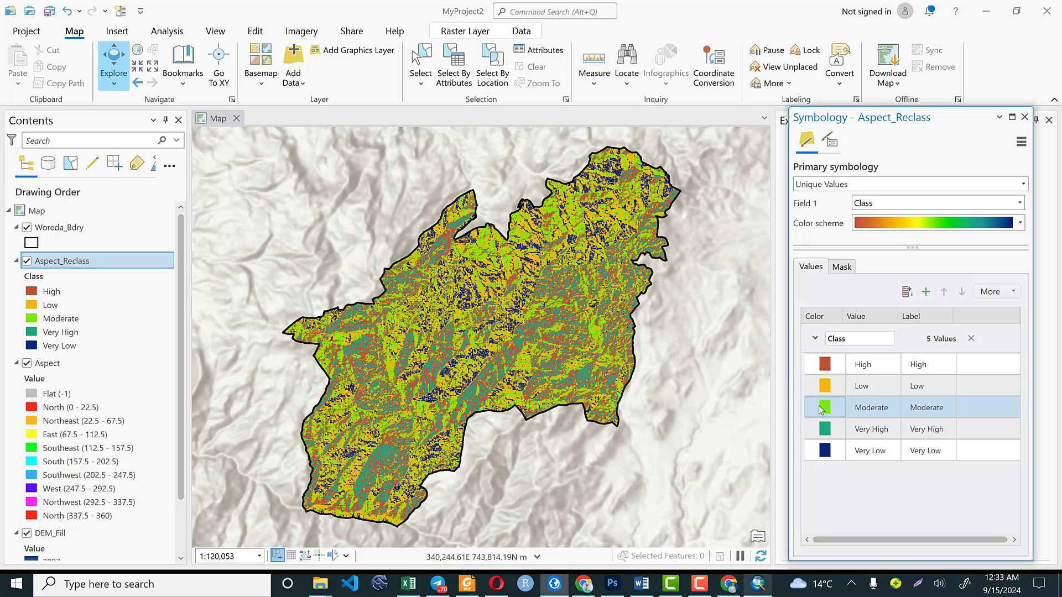
click(843, 431)
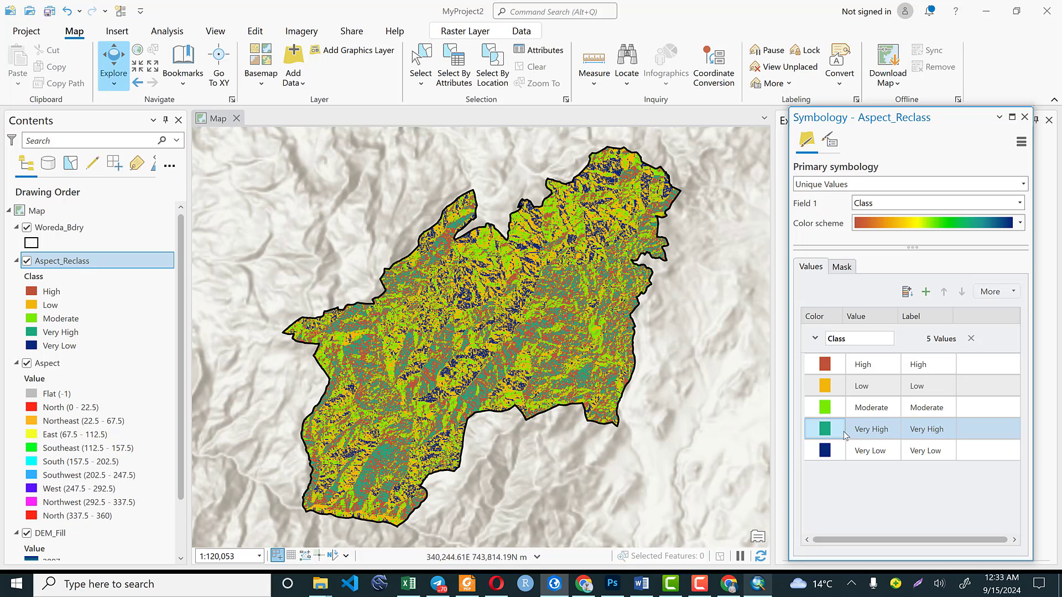
click(885, 432)
click(821, 454)
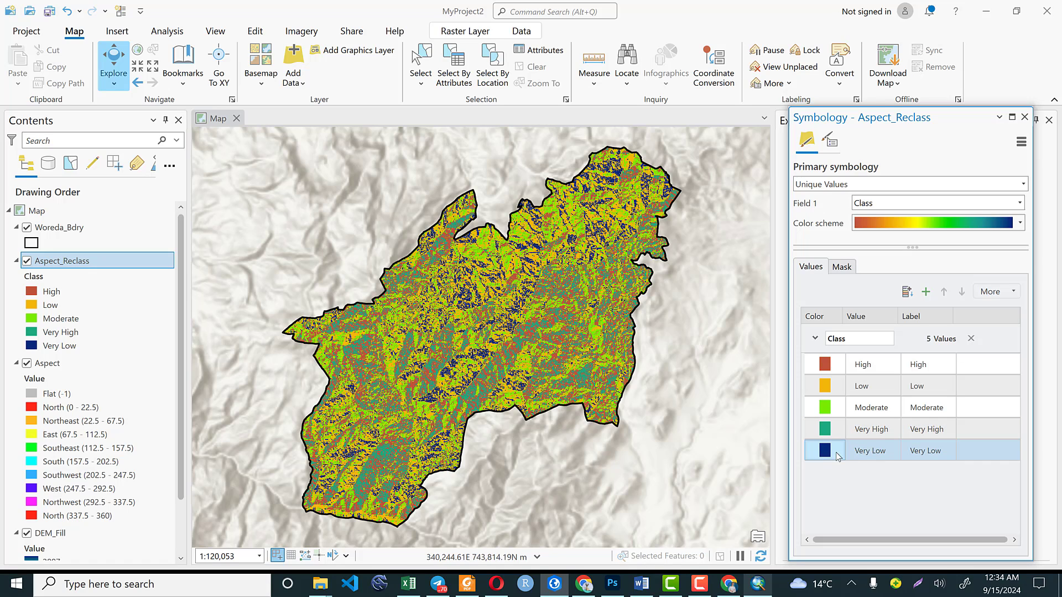
click(885, 452)
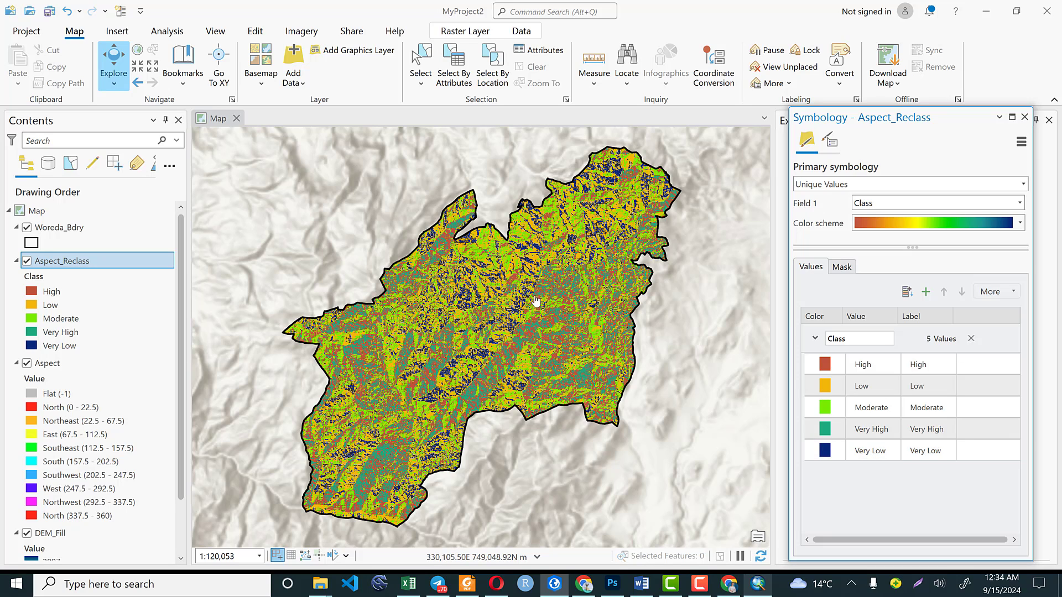